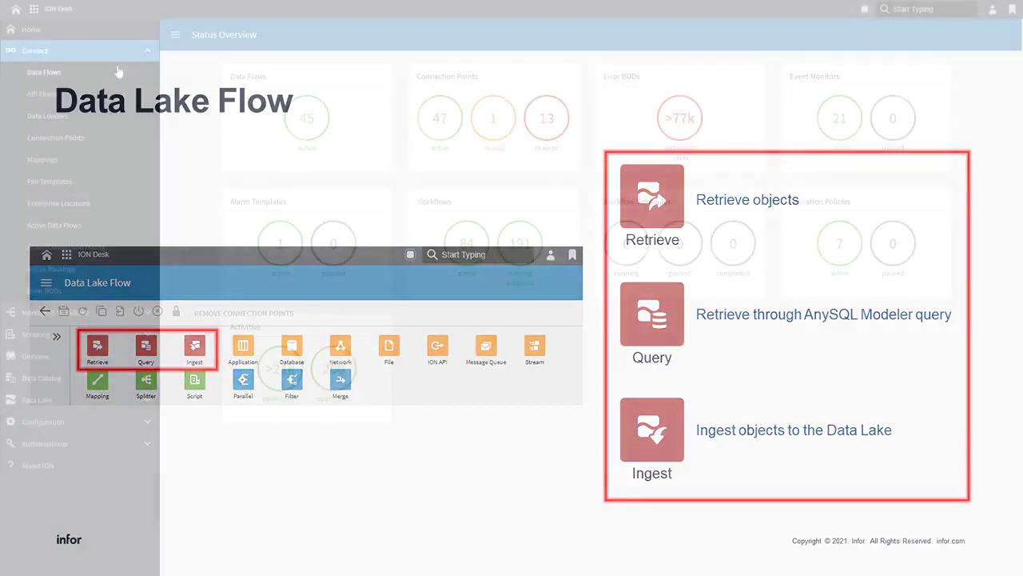
# - Create a new Data Lake Flow named Query_Retereival and save it
pyautogui.click(357, 133)
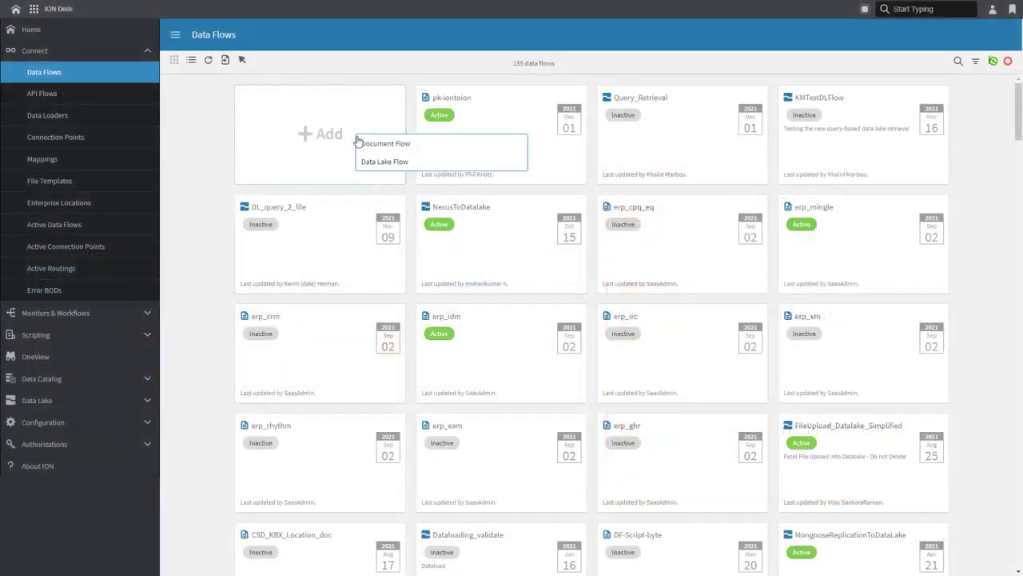
pyautogui.click(384, 163)
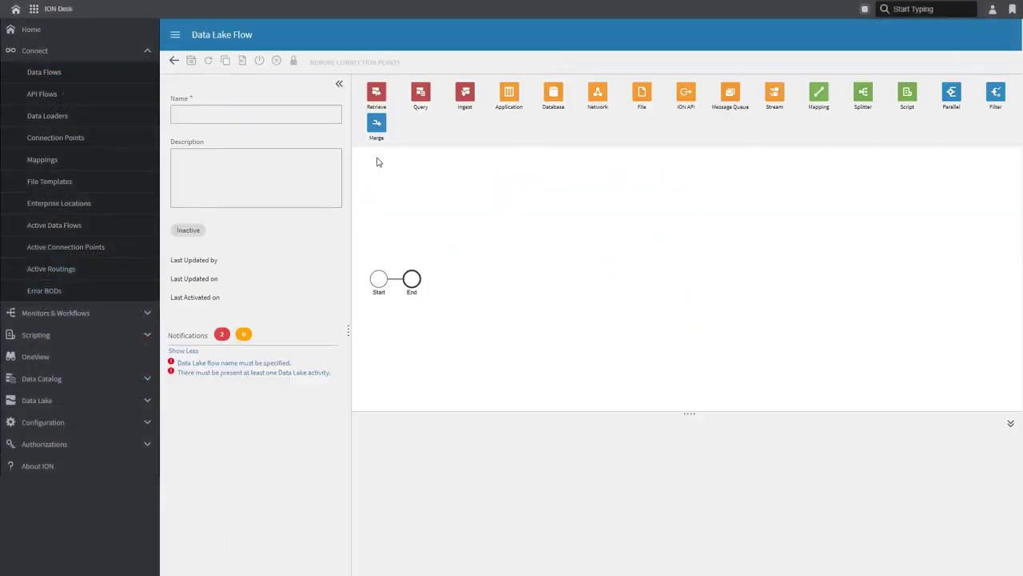
pyautogui.click(293, 115)
pyautogui.write('Query_Re')
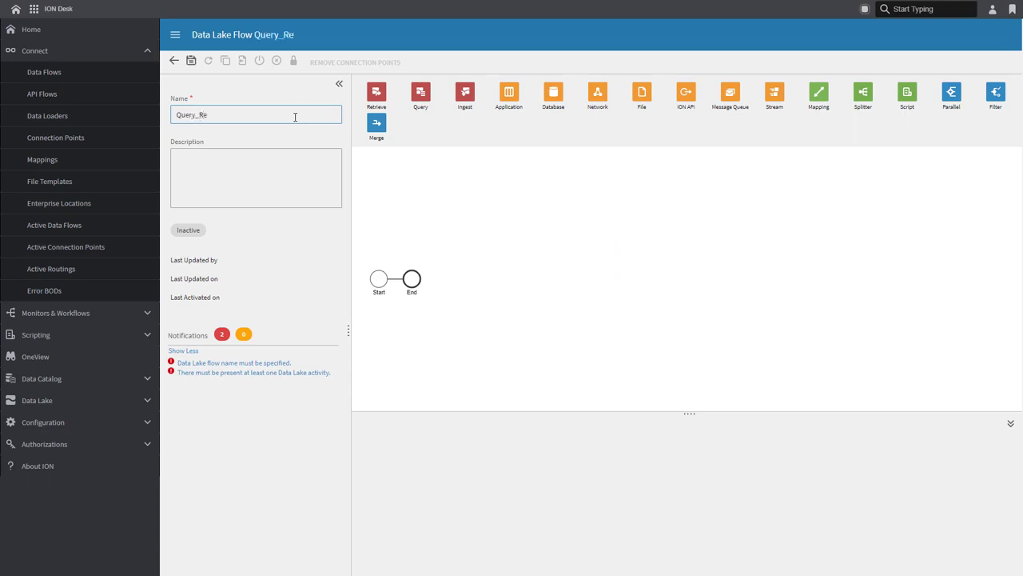
pyautogui.write('tereival')
pyautogui.click(191, 61)
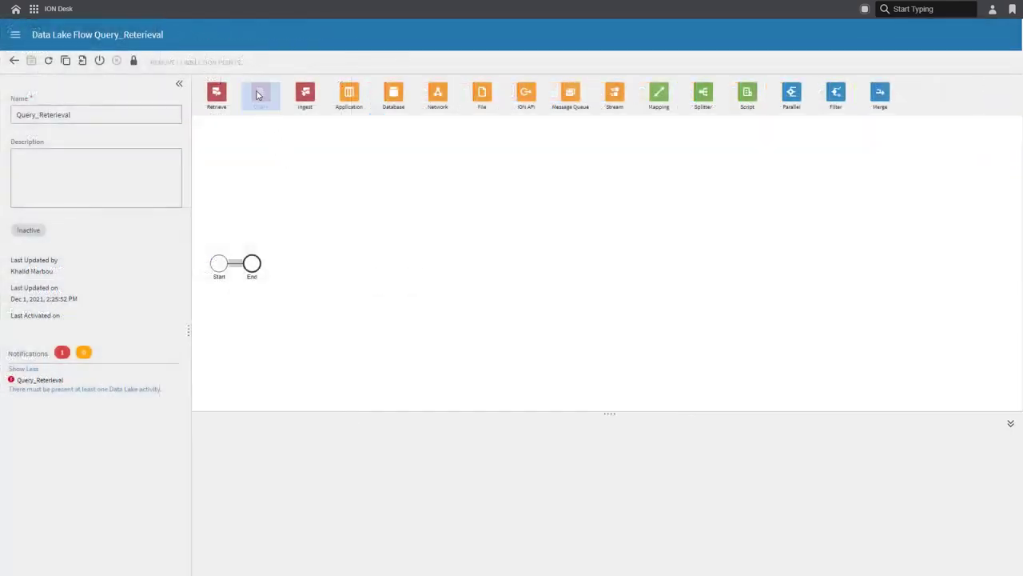
# - Insert a Query activity between Start and End and add a new query to it, saving the flow
pyautogui.moveTo(261, 91); pyautogui.dragTo(236, 266)
pyautogui.click(265, 447)
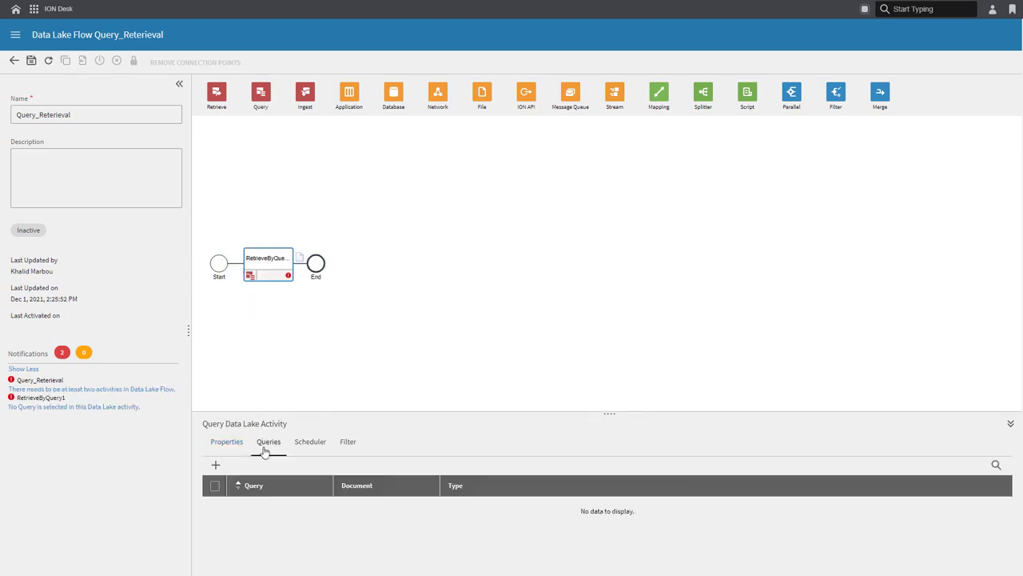
pyautogui.click(215, 466)
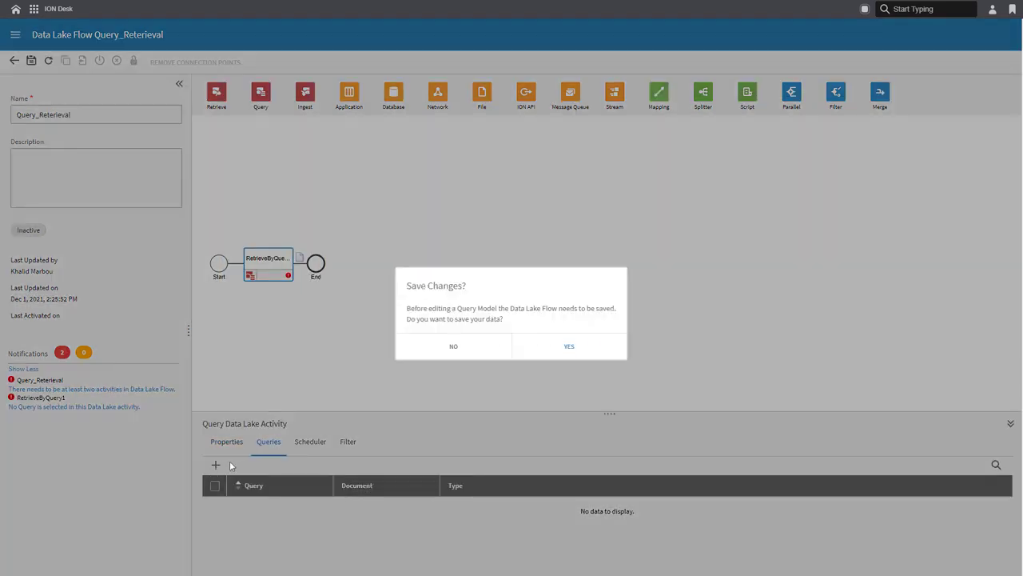
pyautogui.click(570, 349)
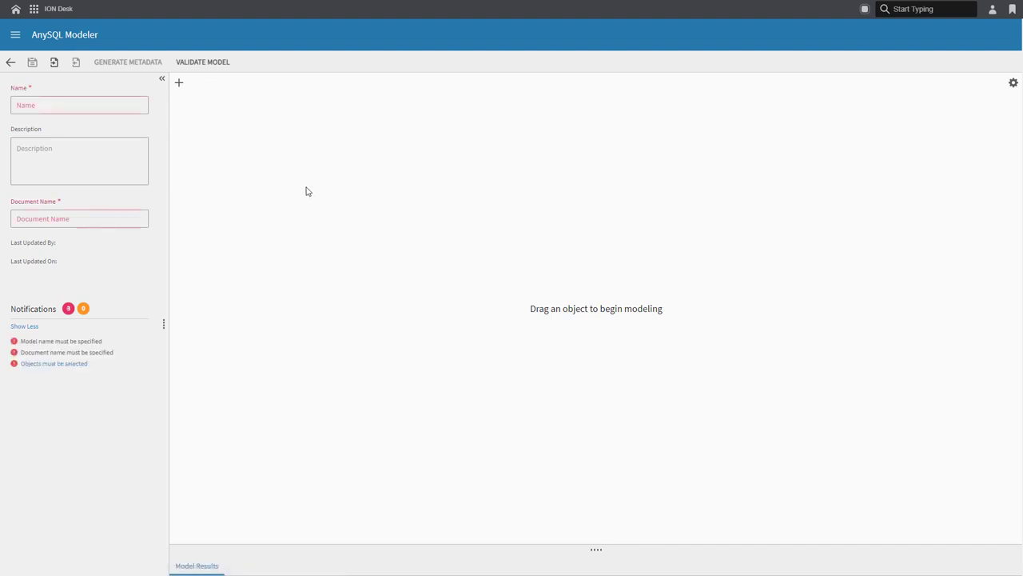
# - Name the AnySQL model AnySQL_Query with document name Product_details
pyautogui.click(112, 105)
pyautogui.write('Any')
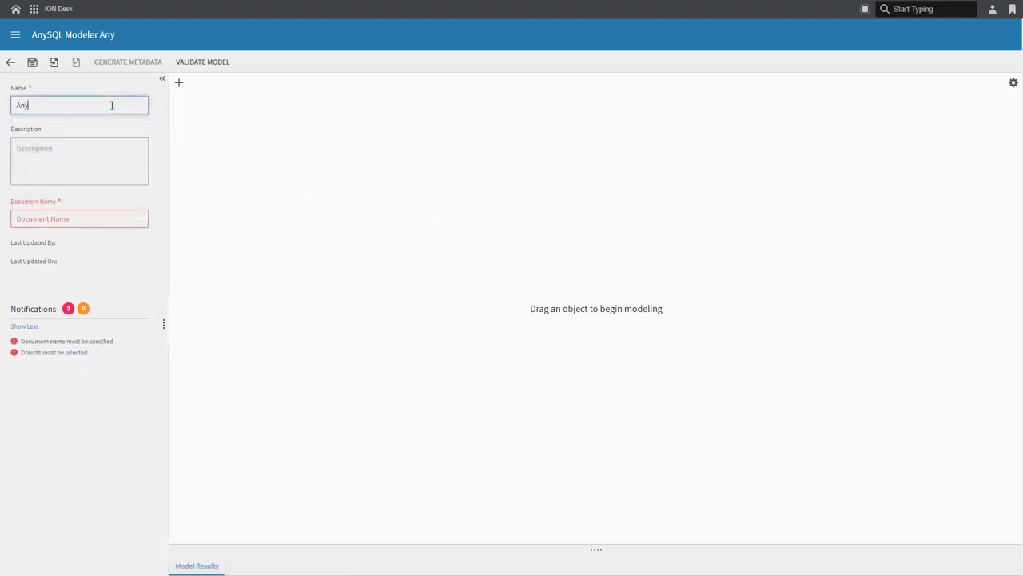
pyautogui.write('SQL_Query')
pyautogui.click(84, 216)
pyautogui.write('Product_details')
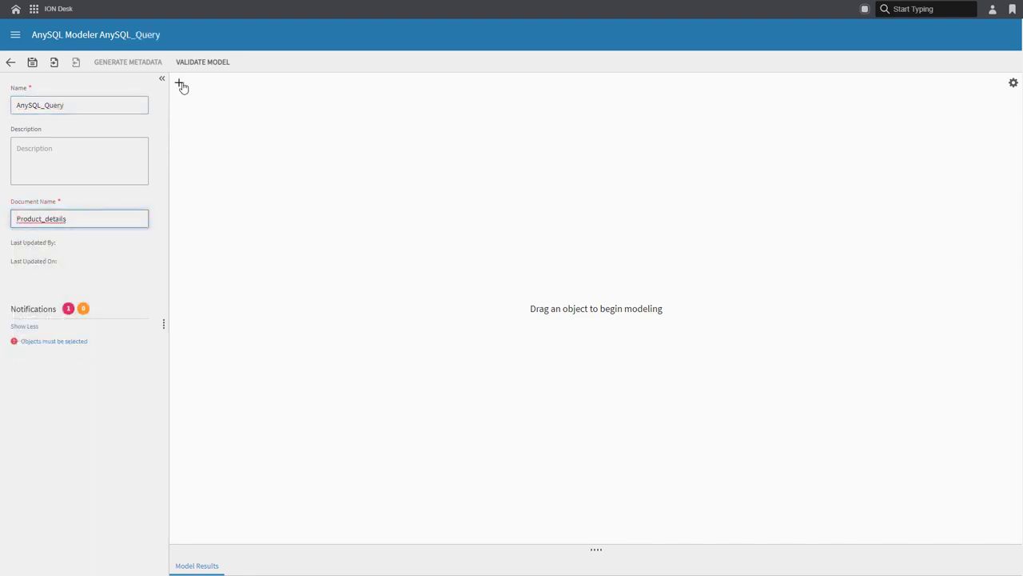
# - Search data lake objects for 'dl_' and preview dl_product and dl_productsubcategory data
pyautogui.click(180, 85)
pyautogui.click(223, 99)
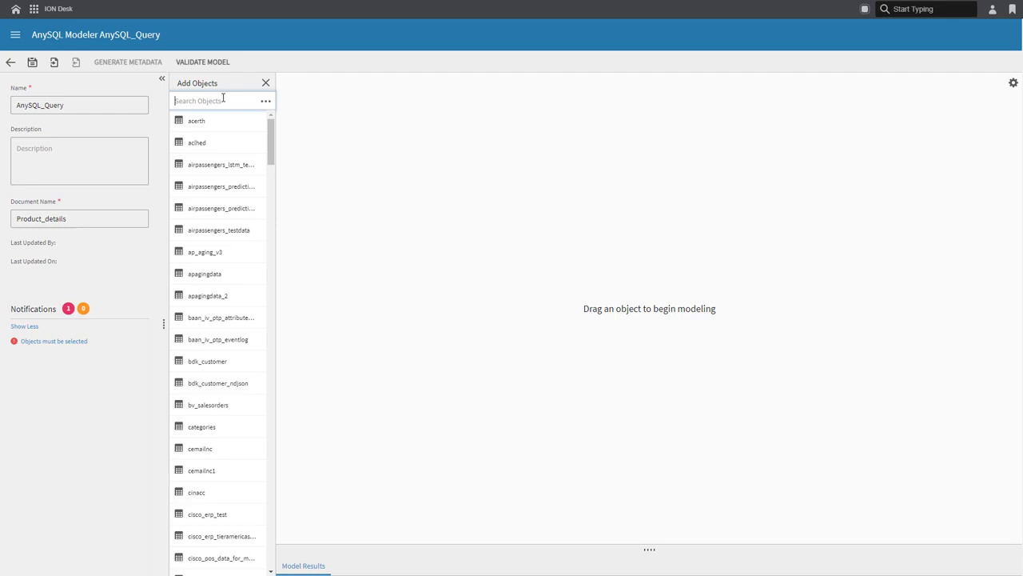
pyautogui.write('dl_')
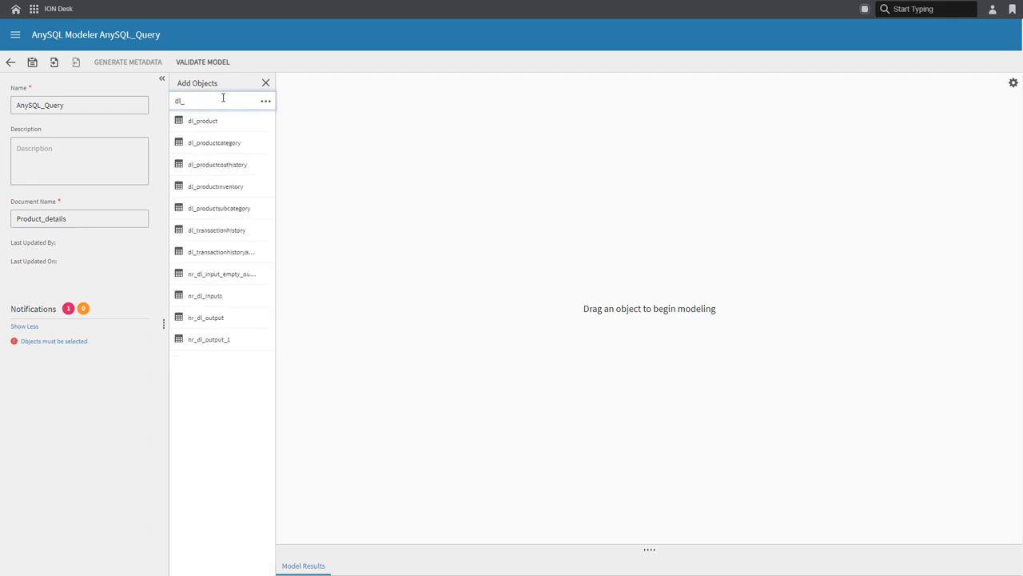
pyautogui.click(261, 121)
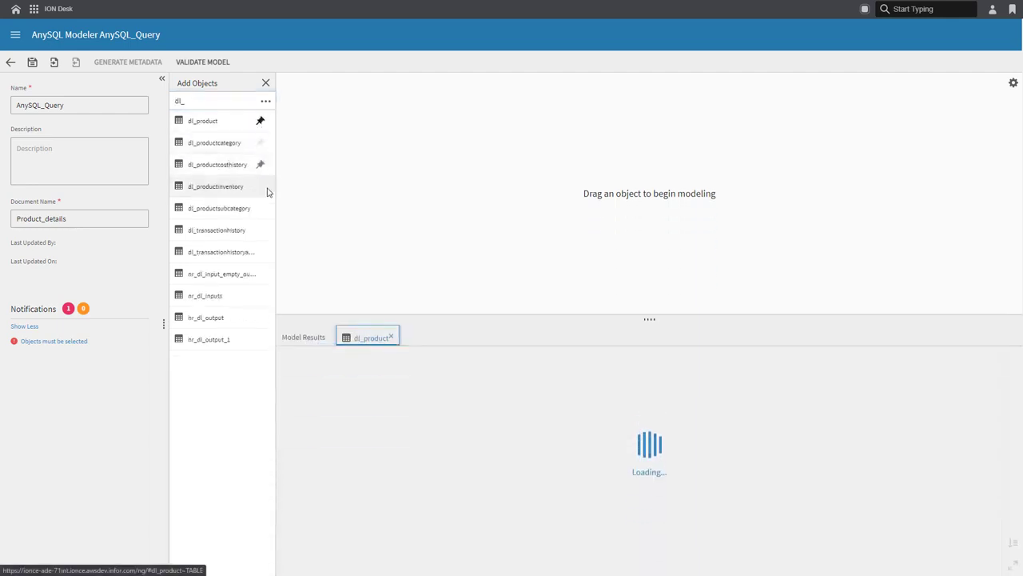
pyautogui.click(261, 208)
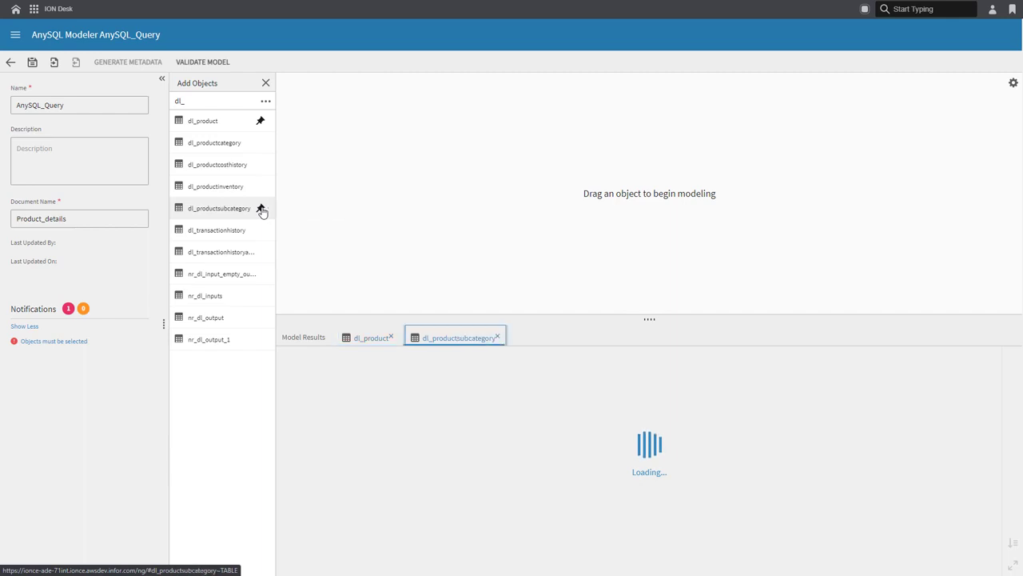
pyautogui.click(366, 337)
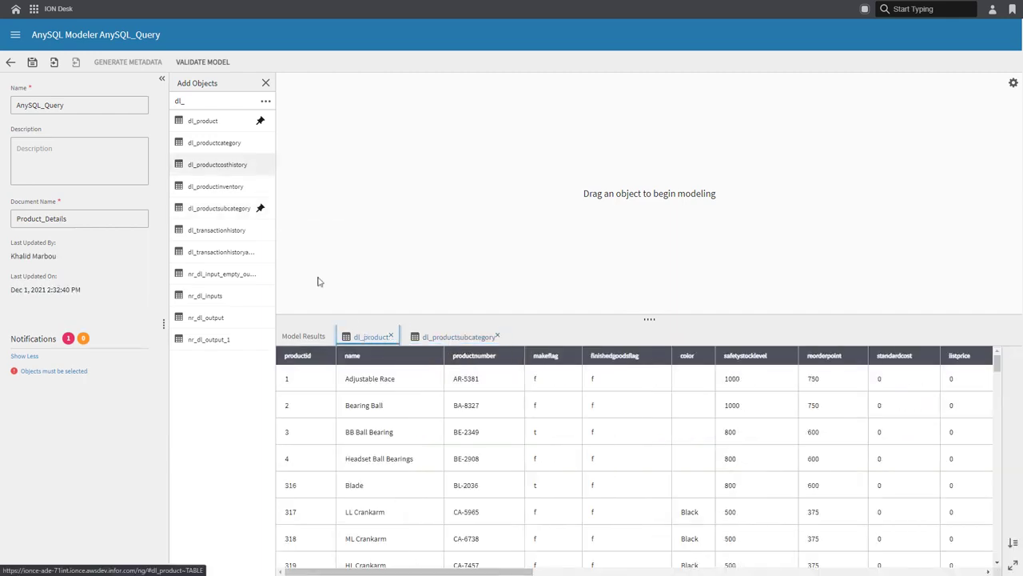
# - Place dl_product and dl_productsubcategory on the canvas and make their join a LEFT join
pyautogui.moveTo(193, 121); pyautogui.dragTo(327, 205)
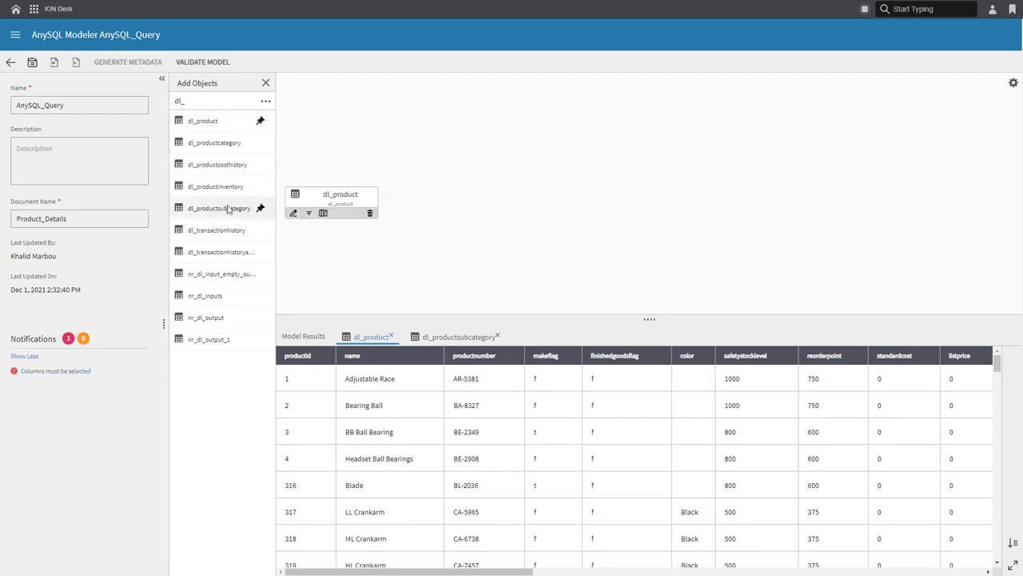
pyautogui.moveTo(219, 210); pyautogui.dragTo(356, 206)
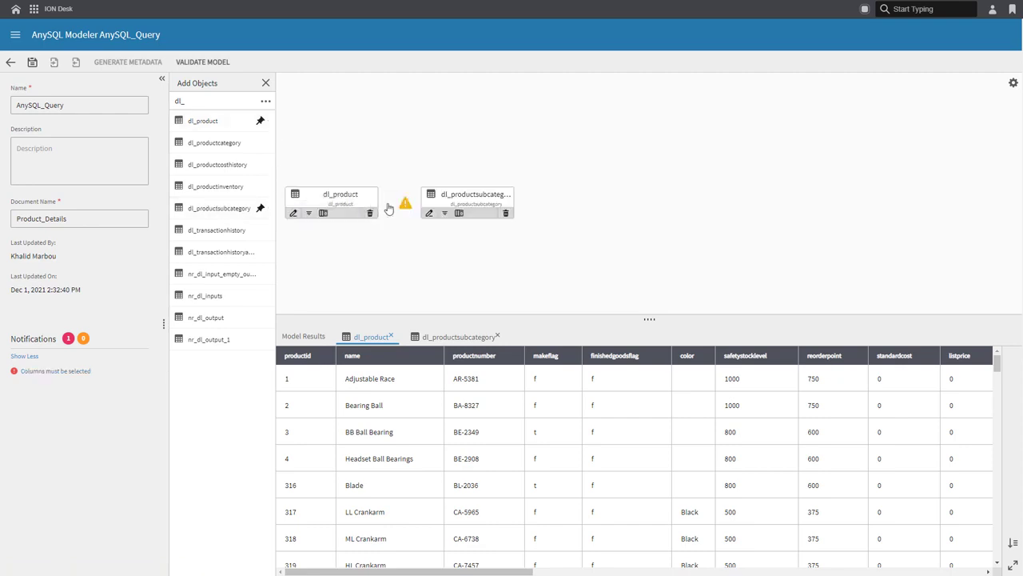
pyautogui.click(405, 208)
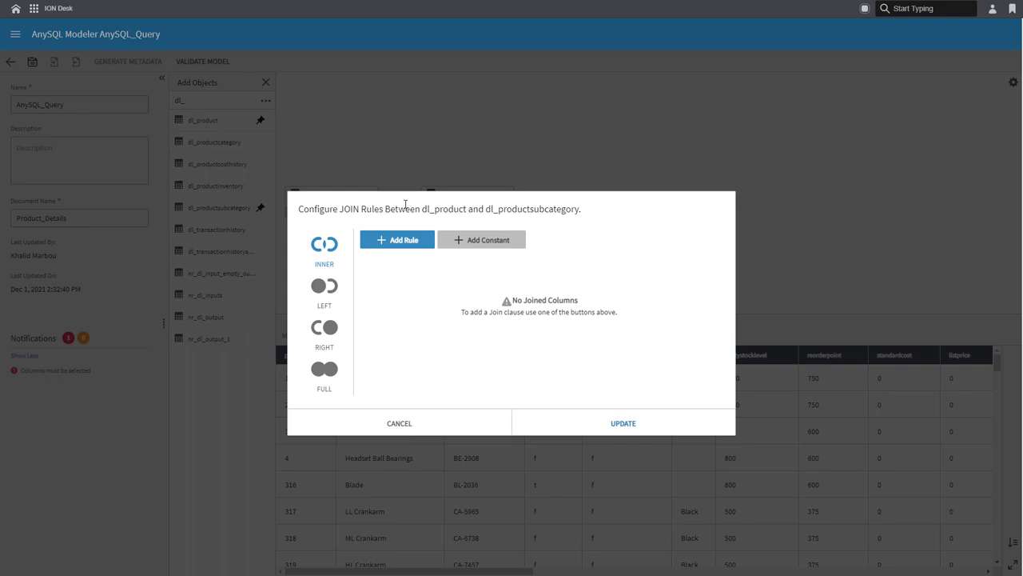
pyautogui.click(324, 287)
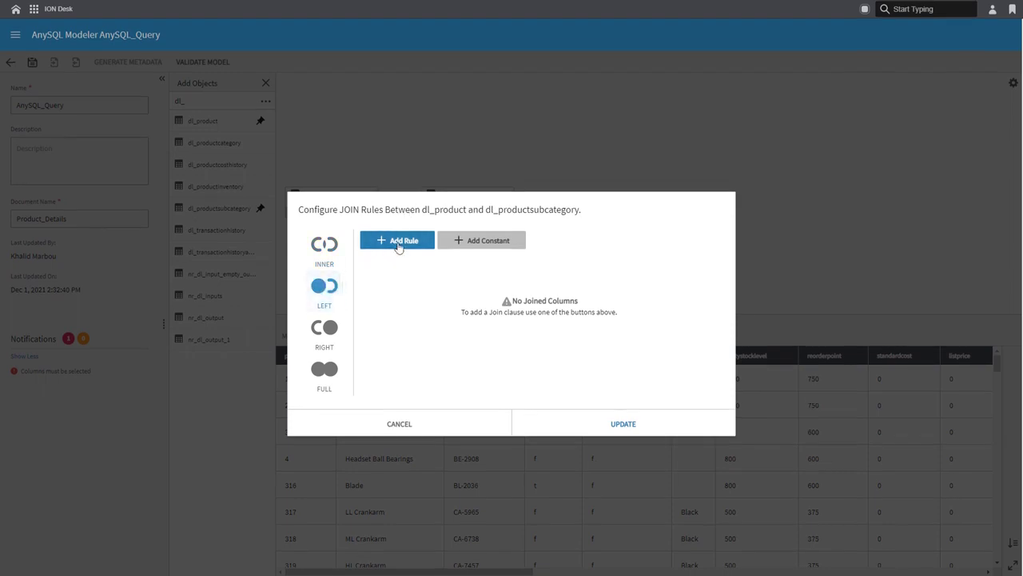
# - Add the join rule productsubcategoryid = productsubcategoryid and apply the join
pyautogui.click(400, 244)
pyautogui.click(441, 272)
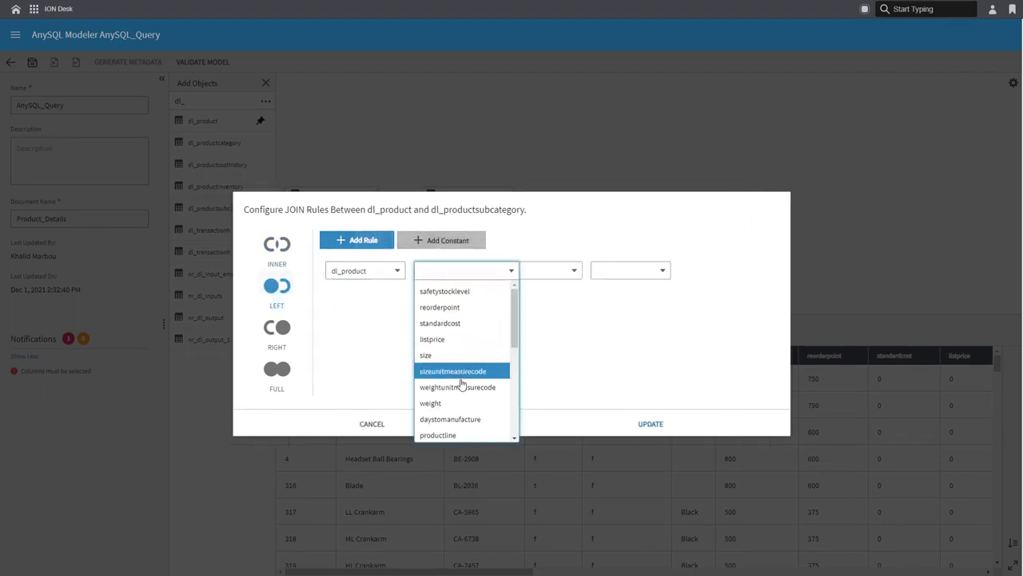
pyautogui.scroll(-8, 461, 387)
pyautogui.click(462, 369)
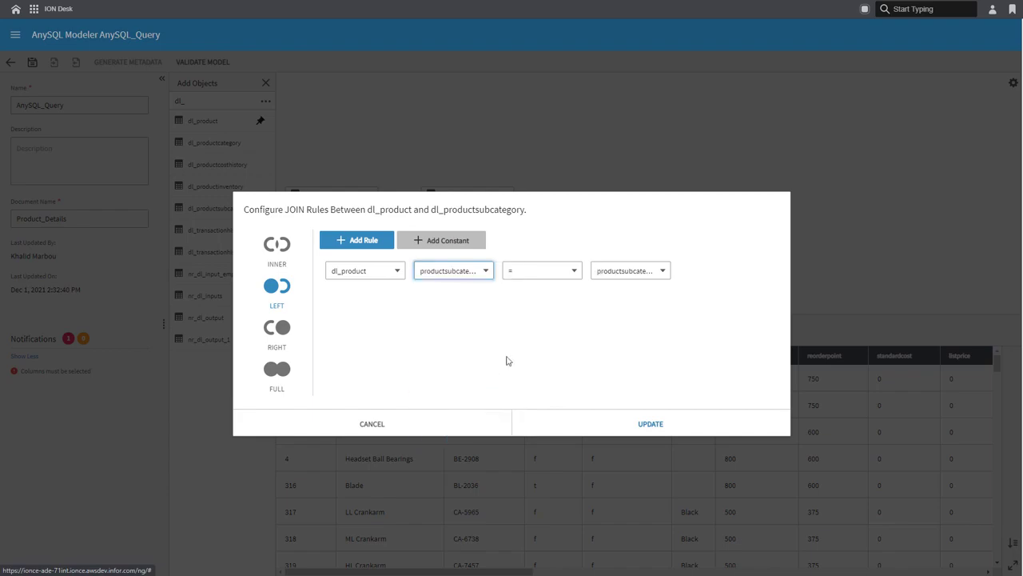
pyautogui.click(644, 274)
pyautogui.click(648, 292)
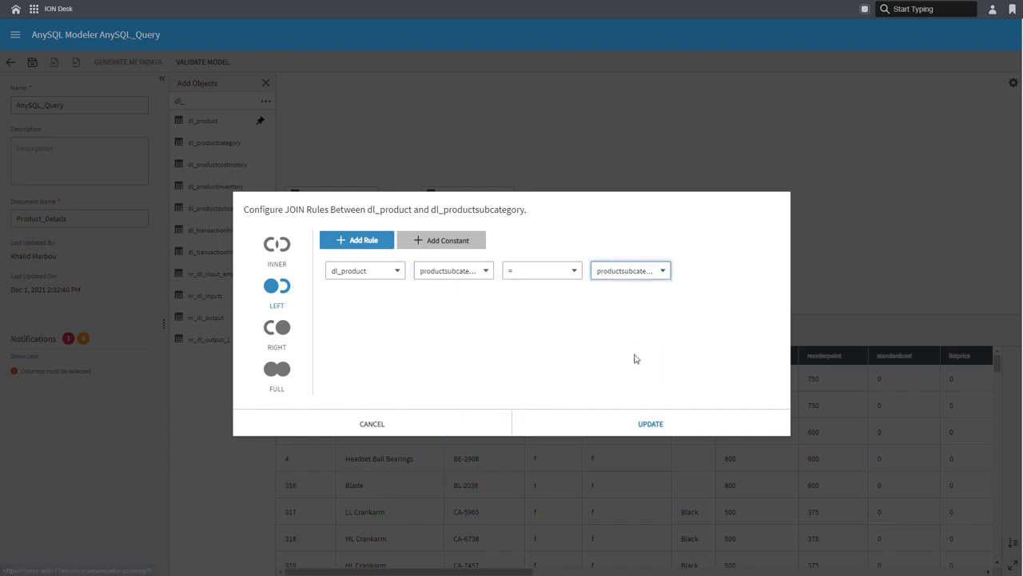
pyautogui.click(621, 425)
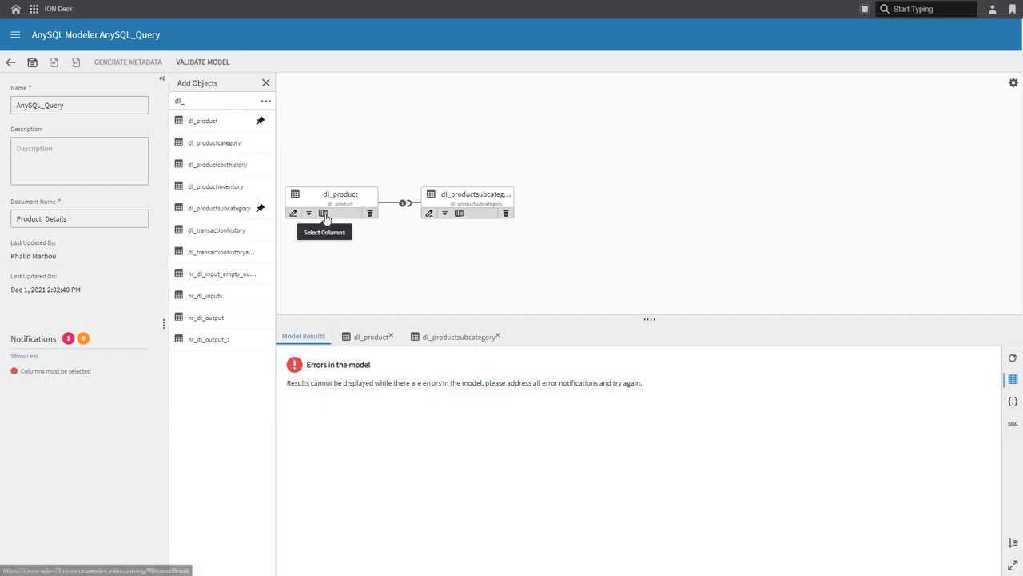
# - Add dl_product's name and productid columns to the output
pyautogui.click(323, 214)
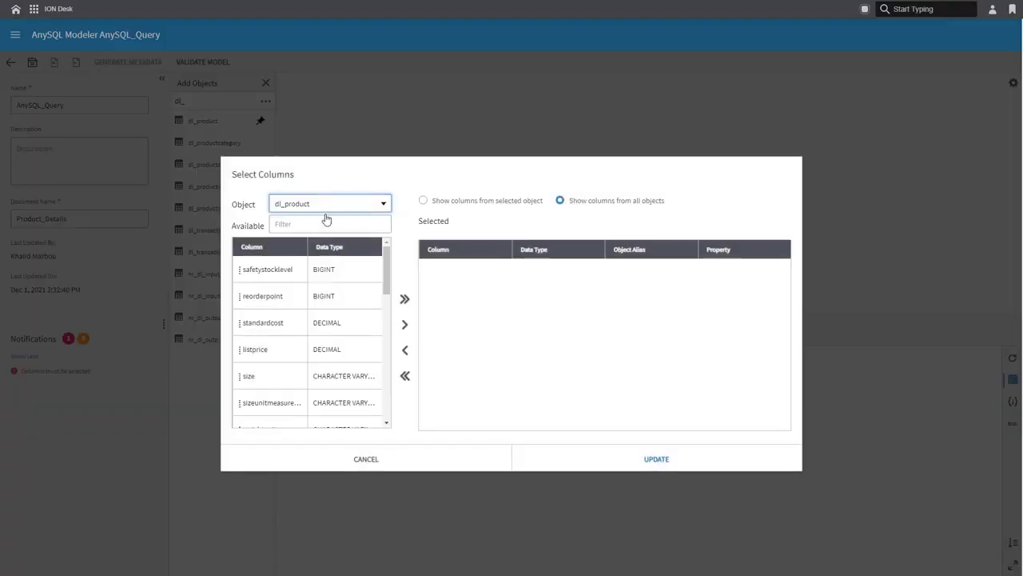
pyautogui.click(325, 223)
pyautogui.write('name')
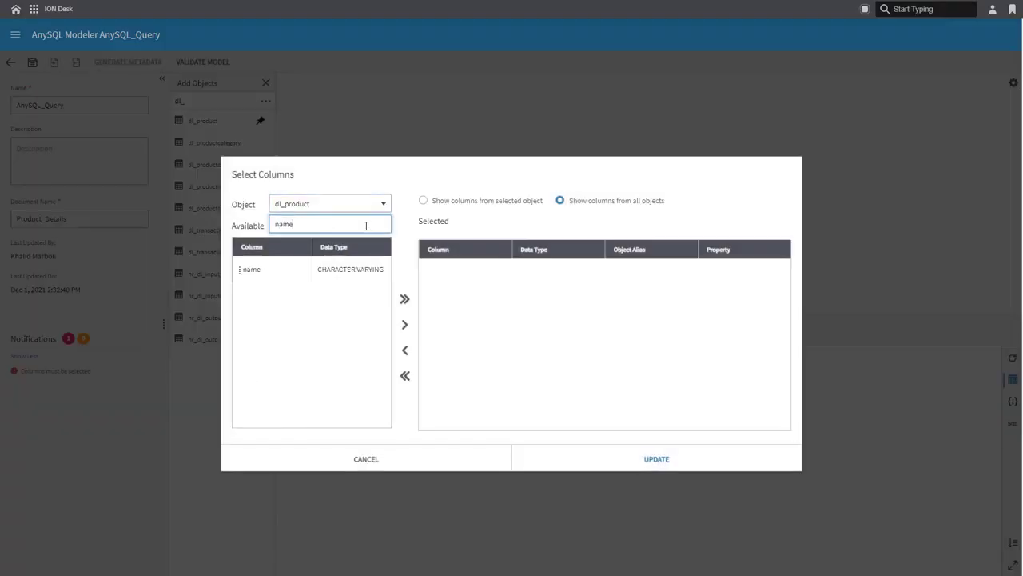
pyautogui.click(263, 270)
pyautogui.click(405, 325)
pyautogui.doubleClick(298, 225)
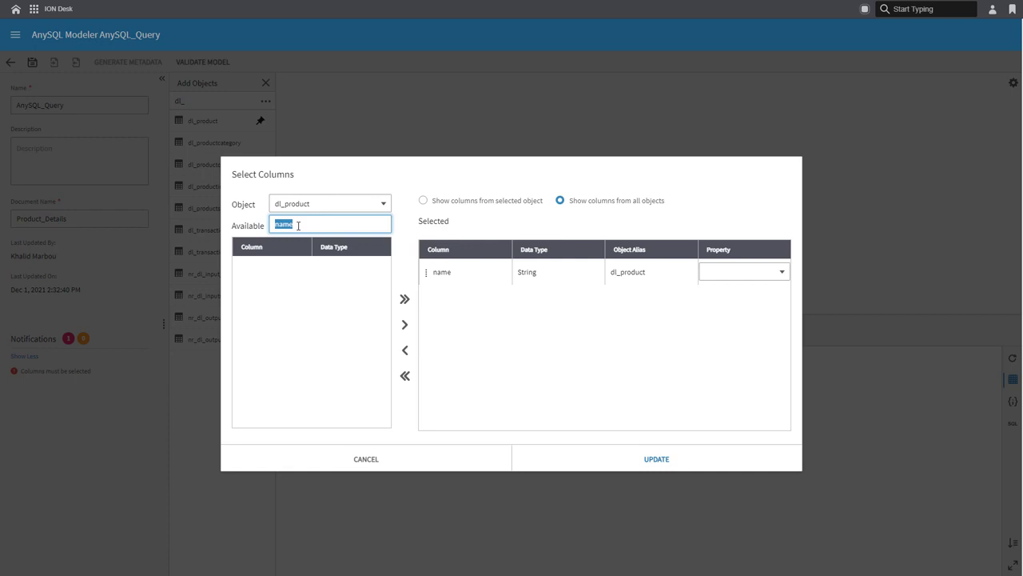
pyautogui.write('id')
pyautogui.click(287, 298)
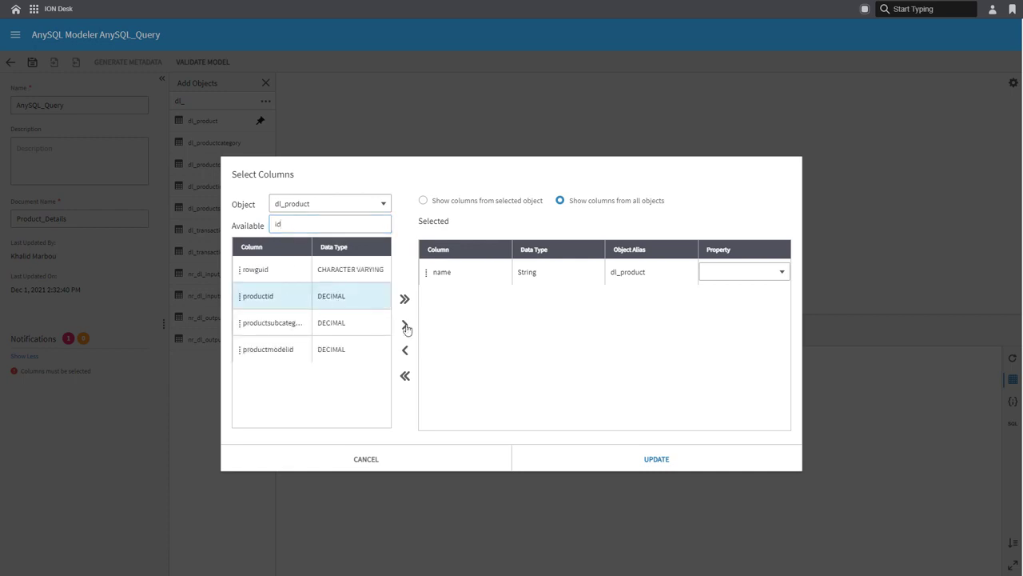
pyautogui.click(405, 324)
# - Add standardcost, listprice, size, sizeunitmeasurecode, weight and one more column to the output
pyautogui.doubleClick(334, 224)
pyautogui.press('BackSpace')
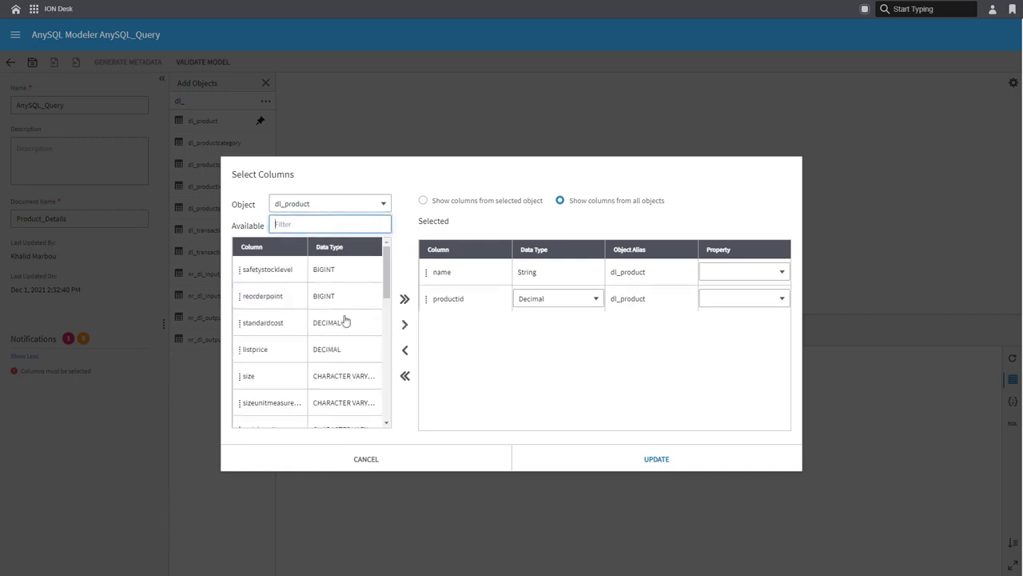
pyautogui.click(348, 353)
pyautogui.keyDown('ctrl'); pyautogui.click(284, 378); pyautogui.keyUp('ctrl')
pyautogui.keyDown('ctrl'); pyautogui.click(273, 329); pyautogui.keyUp('ctrl')
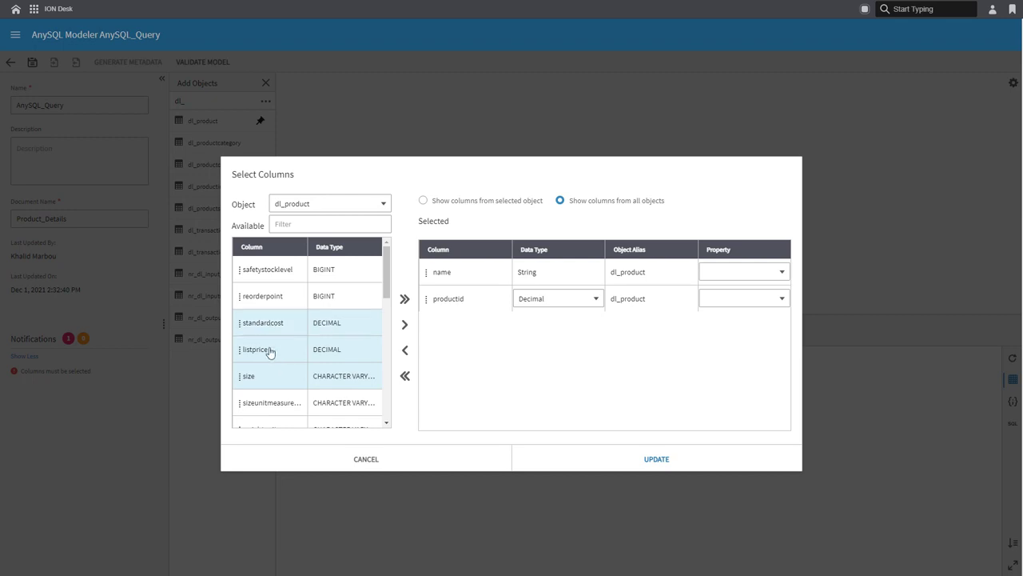
pyautogui.scroll(-1, 269, 351)
pyautogui.keyDown('ctrl'); pyautogui.click(275, 377); pyautogui.keyUp('ctrl')
pyautogui.keyDown('ctrl'); pyautogui.click(274, 370); pyautogui.keyUp('ctrl')
pyautogui.scroll(-5, 273, 370)
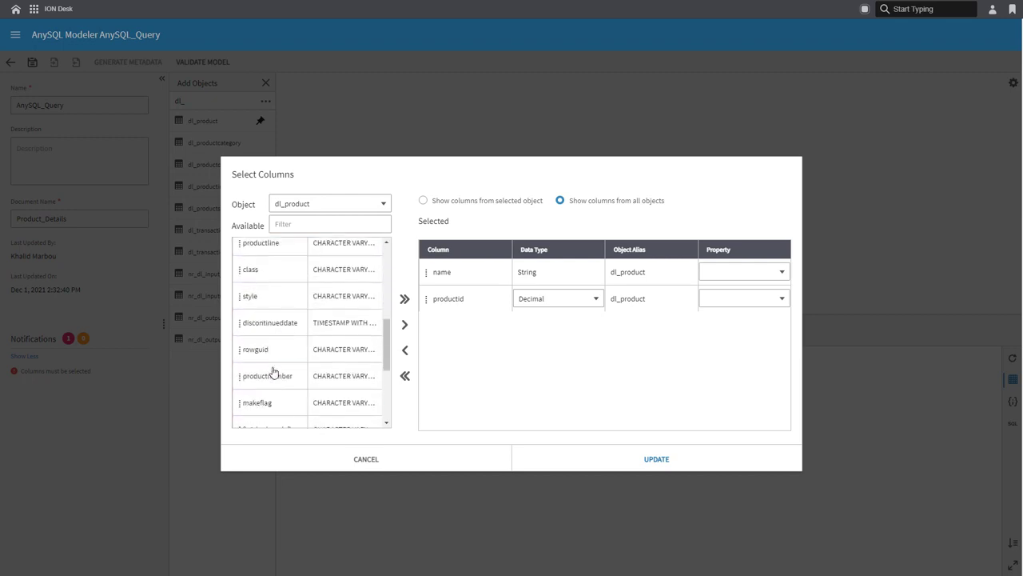
pyautogui.scroll(-2, 273, 370)
pyautogui.keyDown('ctrl'); pyautogui.click(272, 420); pyautogui.keyUp('ctrl')
pyautogui.click(404, 324)
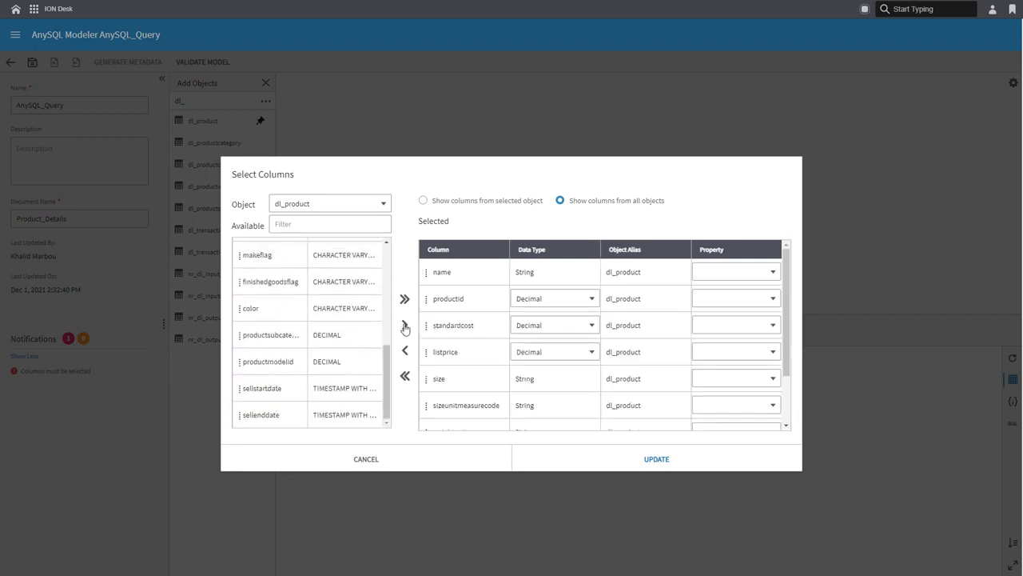
# - Add dl_productsubcategory's name column to the selected columns
pyautogui.click(365, 205)
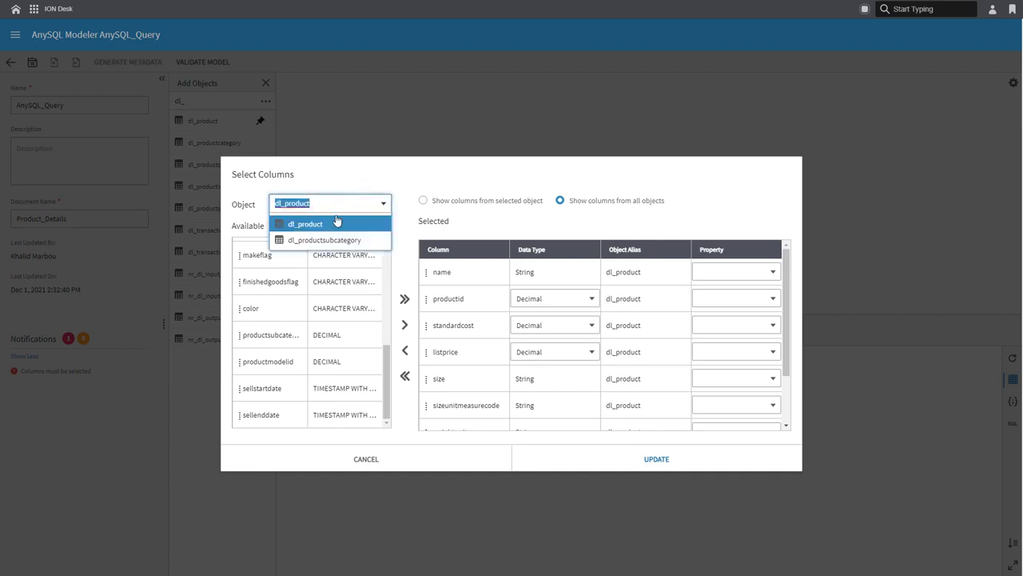
pyautogui.click(304, 241)
pyautogui.click(270, 378)
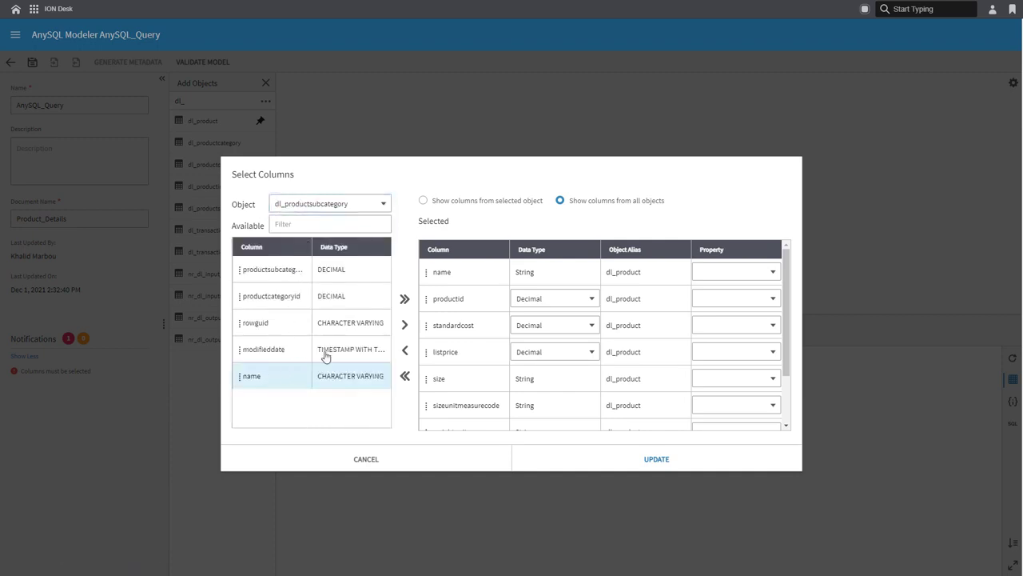
pyautogui.click(404, 324)
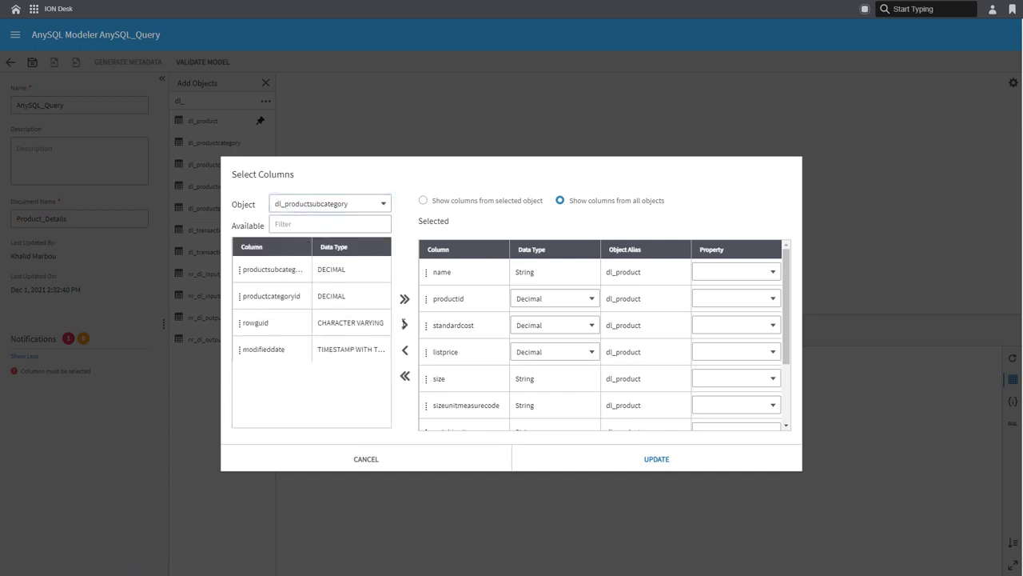
# - Rename the name columns to Product_name and SubCategory_name
pyautogui.click(435, 272)
pyautogui.write('Product_')
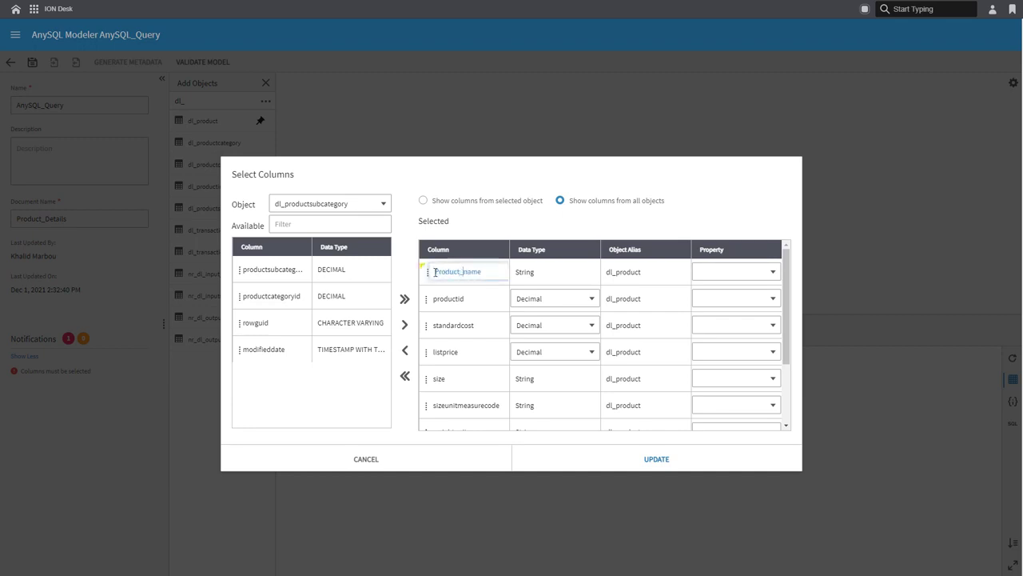
pyautogui.scroll(-3, 463, 327)
pyautogui.click(433, 417)
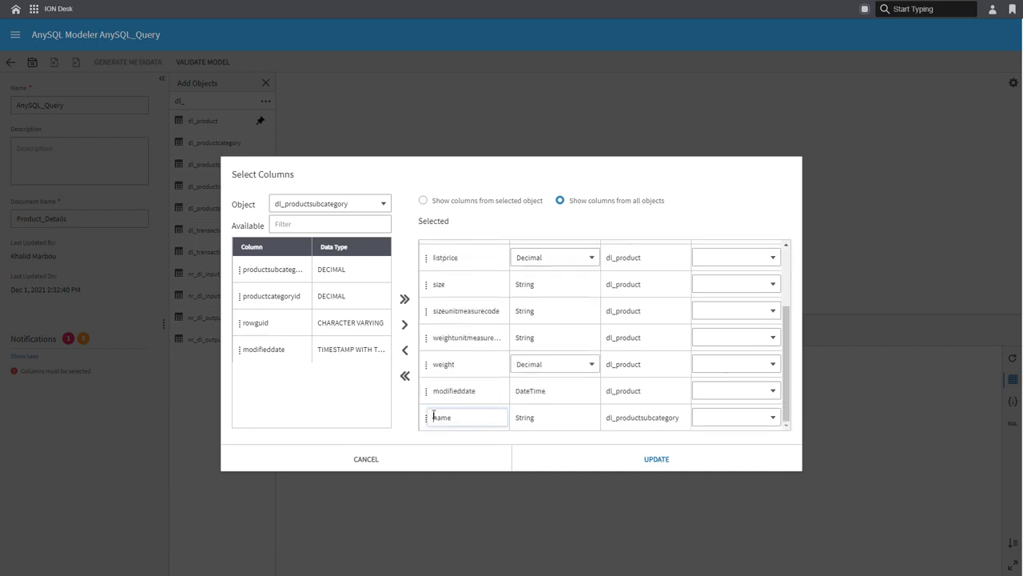
pyautogui.write('SubCategory_')
pyautogui.click(637, 402)
# - Mark modifieddate as Variation and Product_name as Identifier, then apply the column selection
pyautogui.click(735, 390)
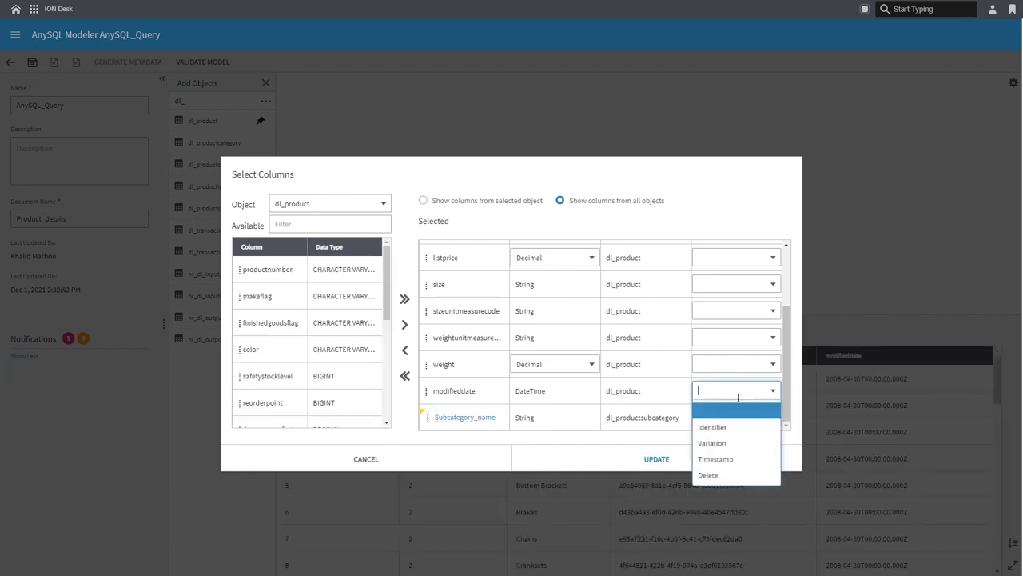
pyautogui.click(736, 443)
pyautogui.scroll(3, 736, 375)
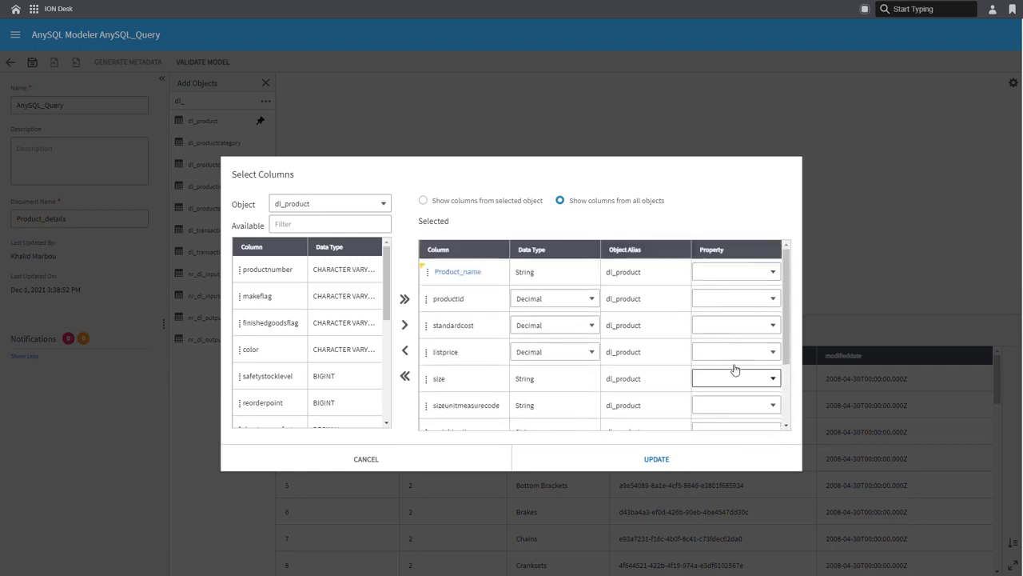
pyautogui.click(733, 276)
pyautogui.click(732, 308)
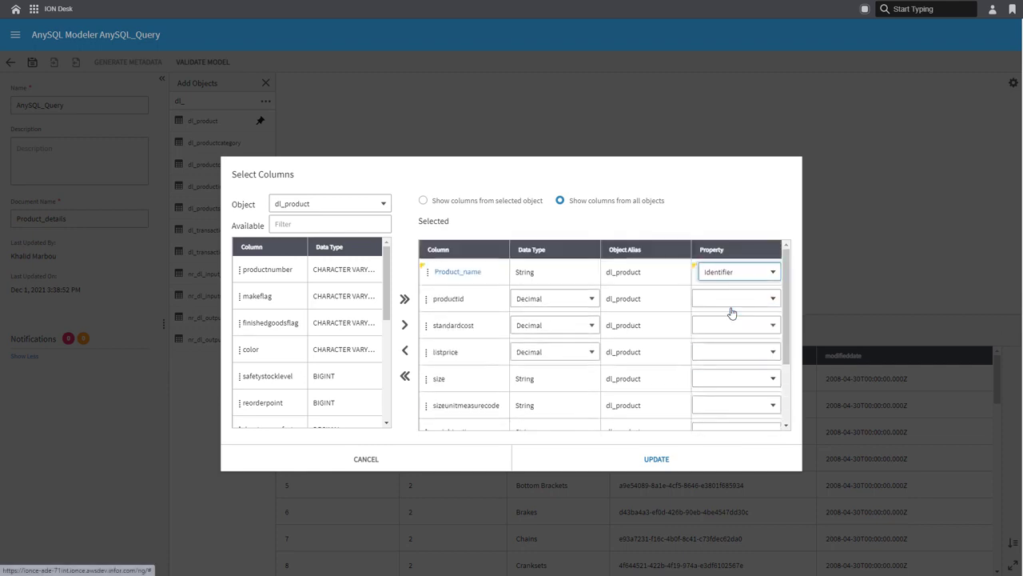
pyautogui.click(665, 459)
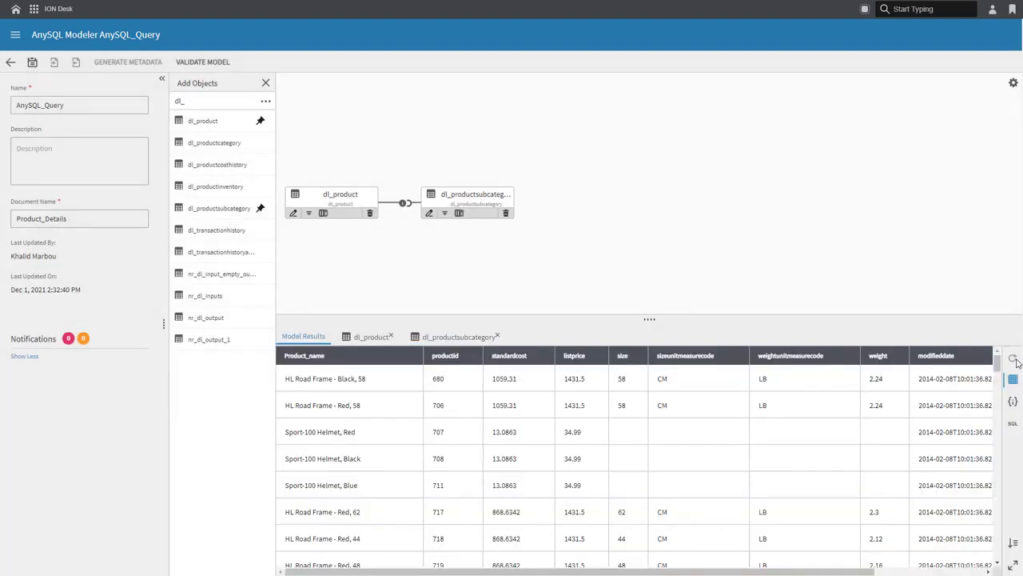
# - Review the joined results as JSON lines and as SQL, then return to the table view
pyautogui.click(1014, 401)
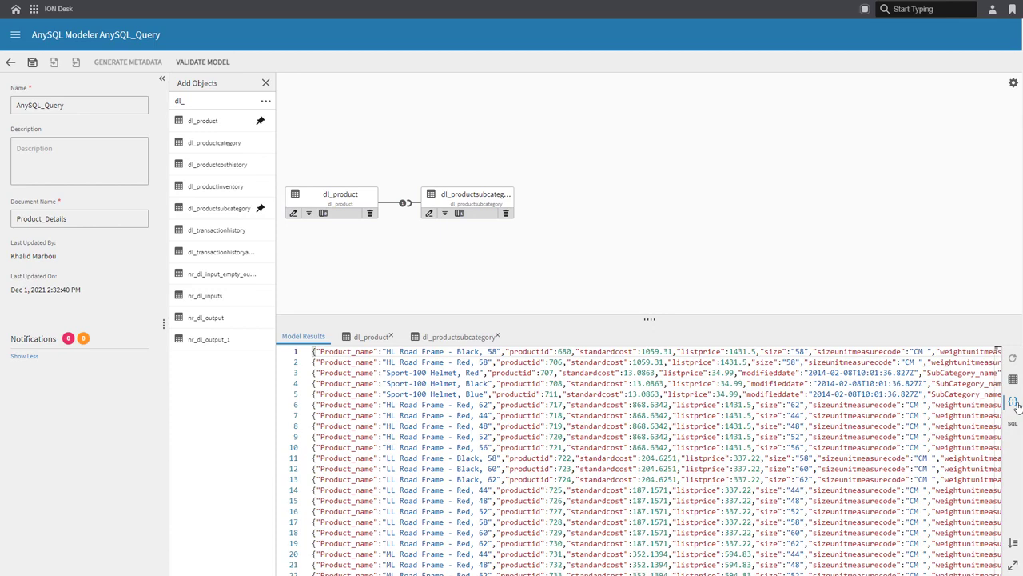
pyautogui.click(1011, 425)
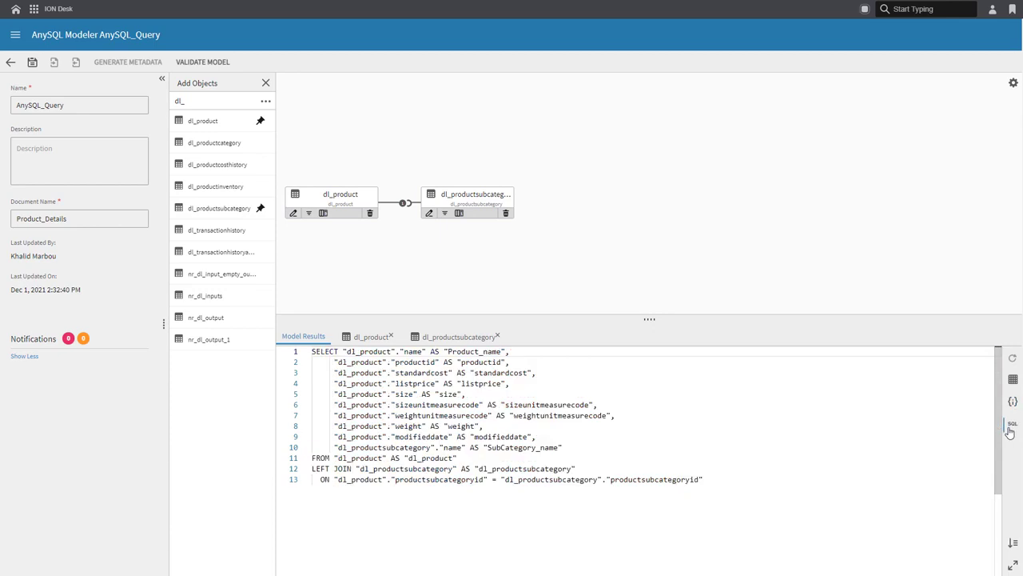
pyautogui.click(1010, 429)
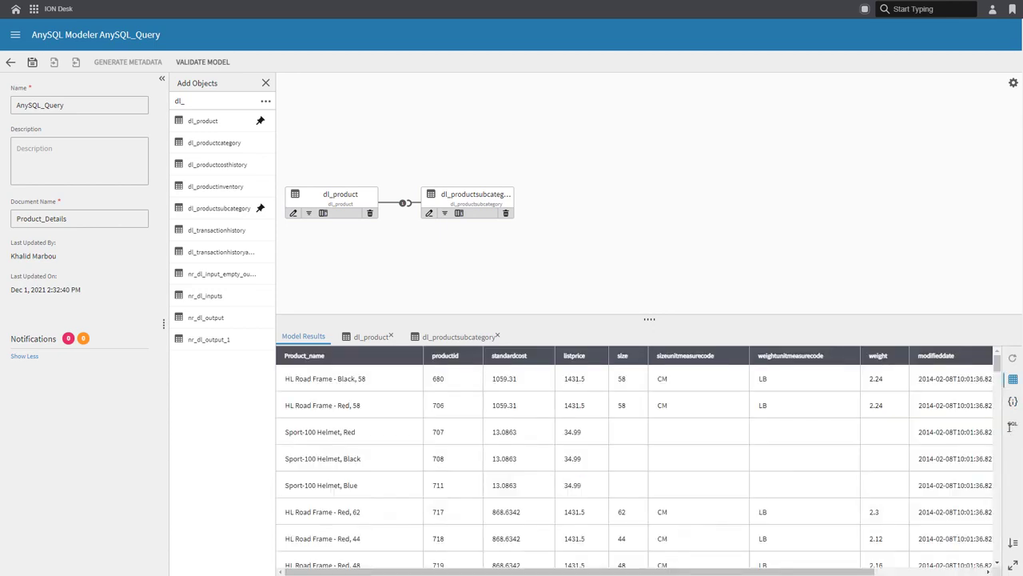
# - Save the model and generate its document metadata
pyautogui.click(34, 63)
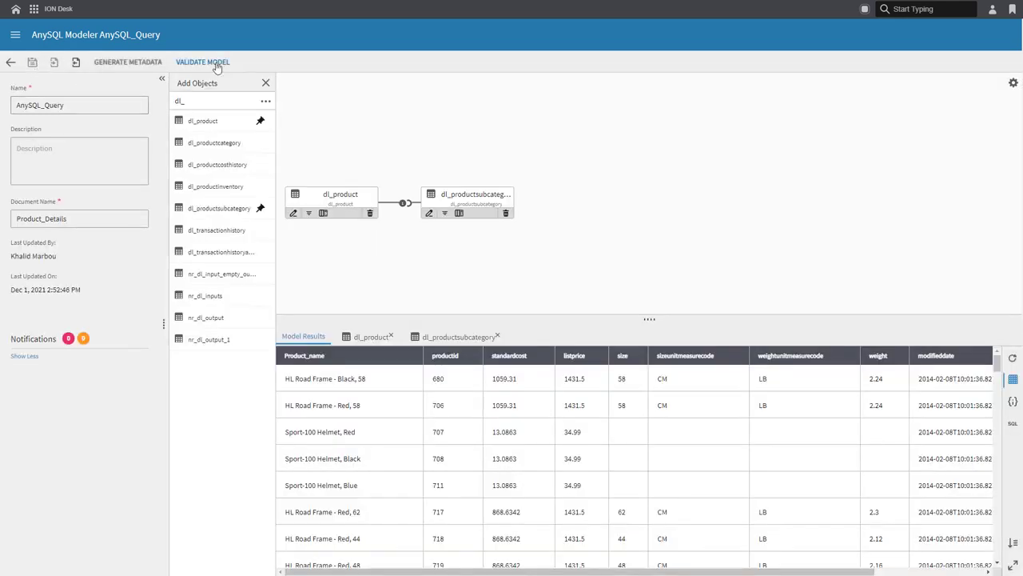
pyautogui.click(143, 64)
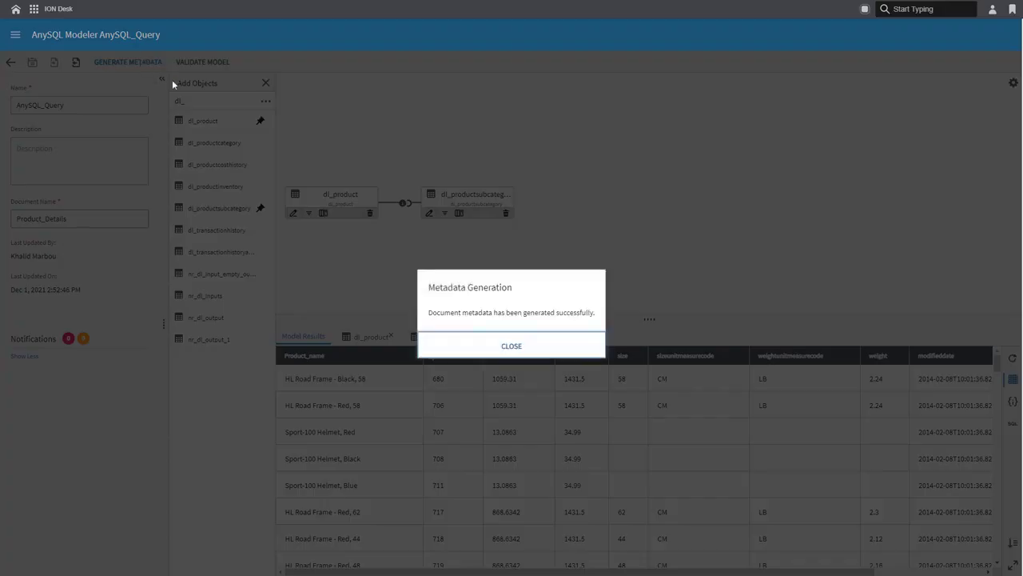
pyautogui.click(517, 348)
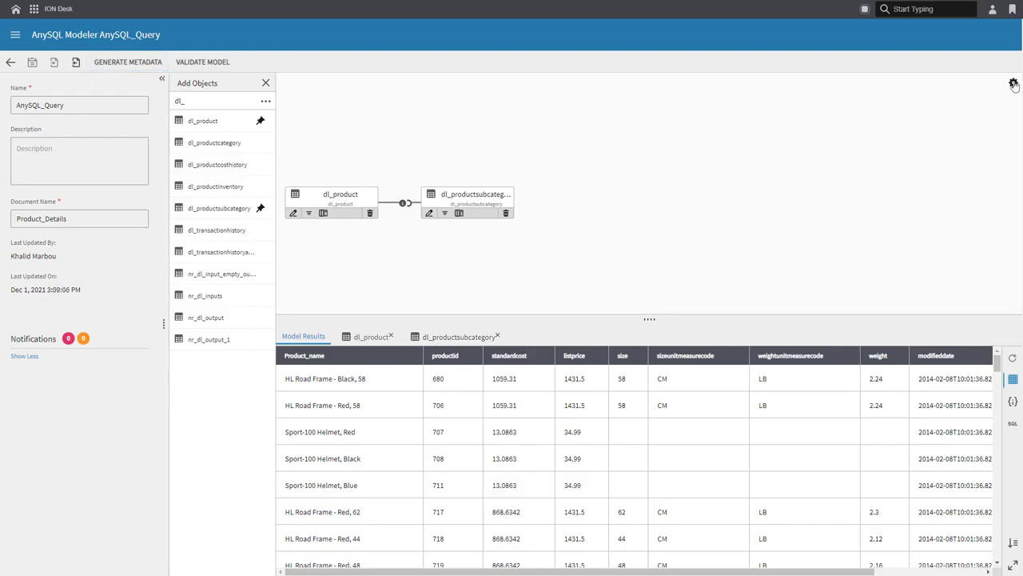
# - Add a dl_product incremental key in the model's output settings and re-save the model
pyautogui.click(1012, 82)
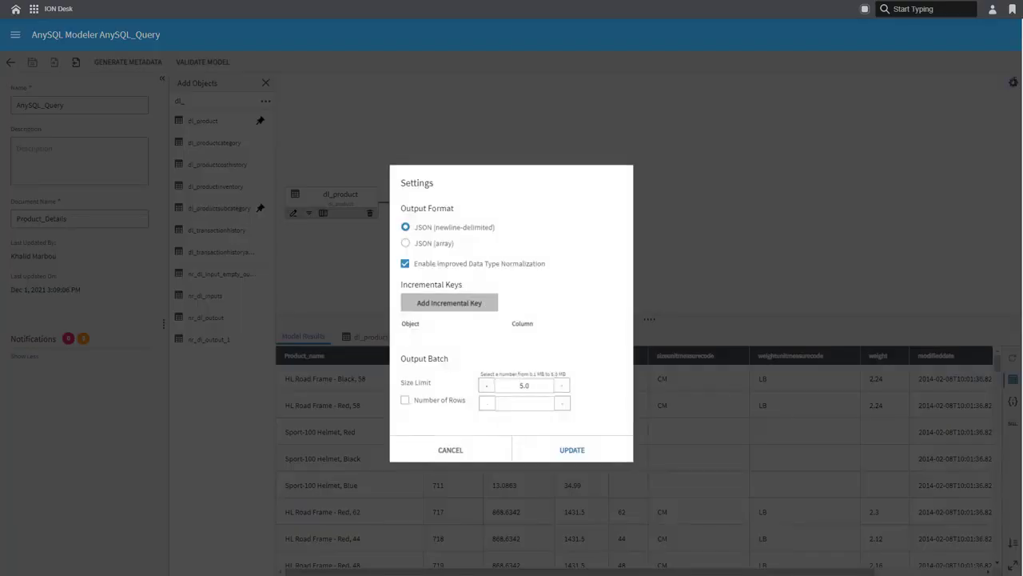
pyautogui.click(424, 309)
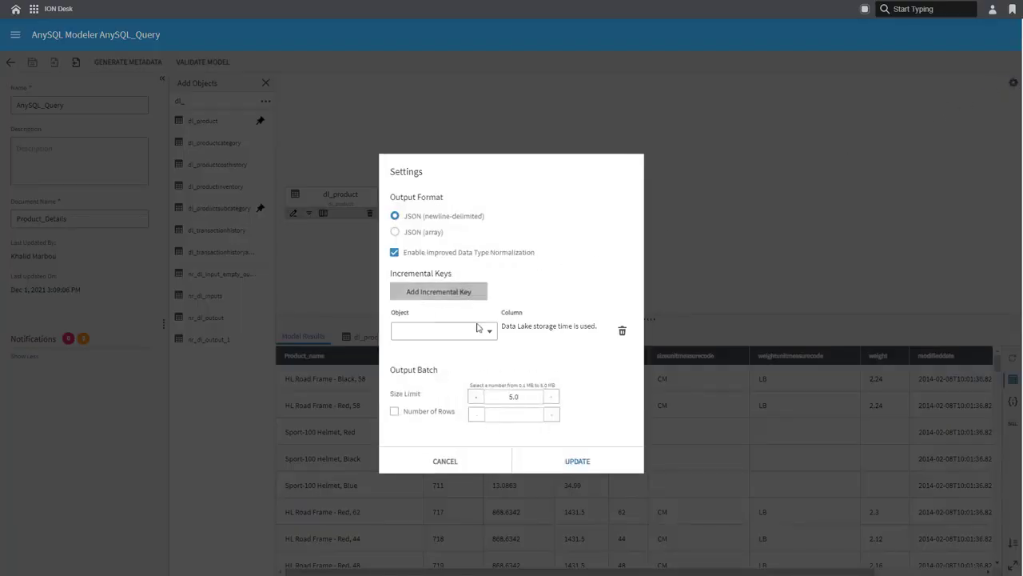
pyautogui.click(490, 330)
pyautogui.click(460, 350)
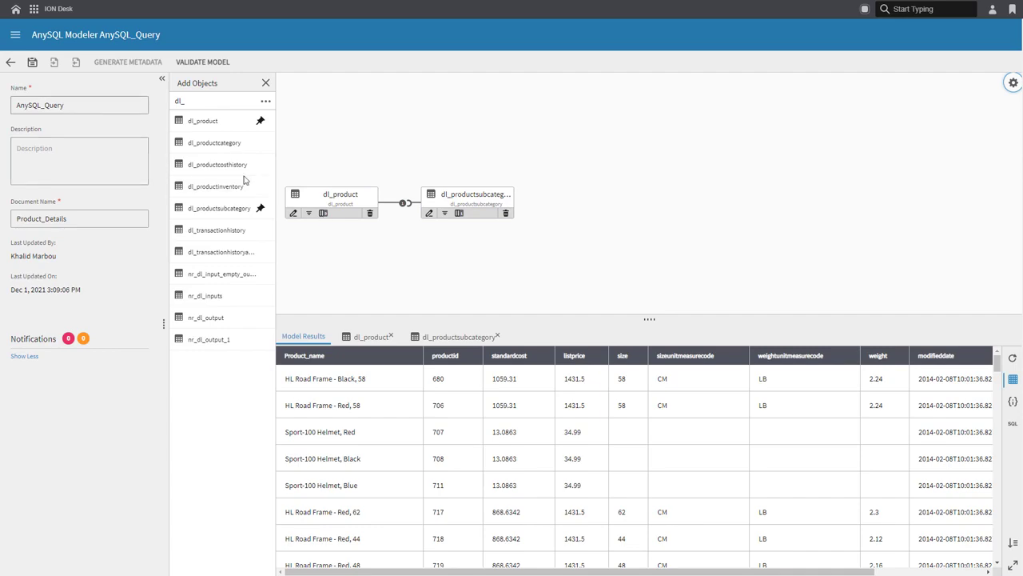
pyautogui.click(32, 63)
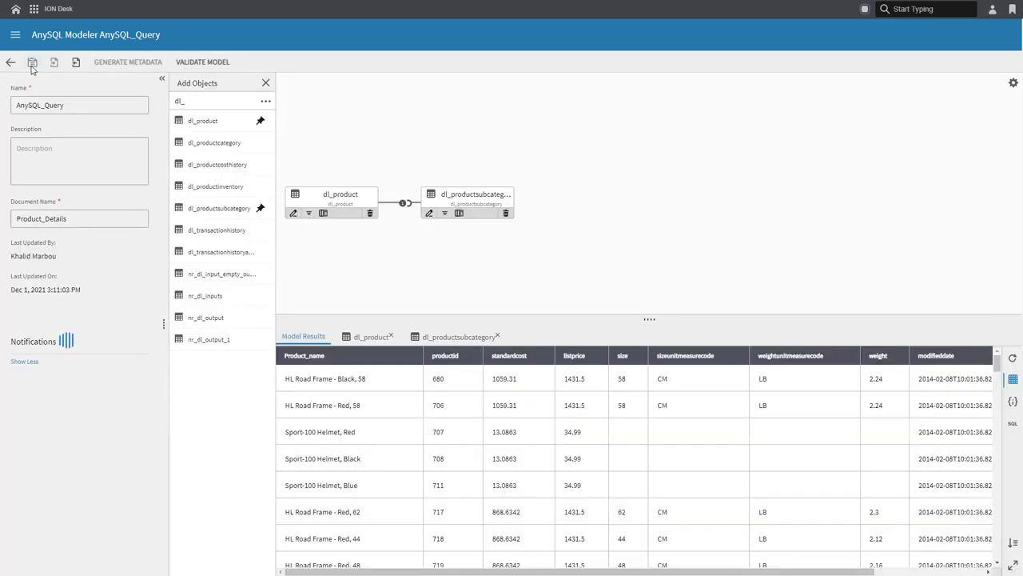
# - Back in the Query_Retereival flow, insert a File activity between the query and End
pyautogui.click(11, 62)
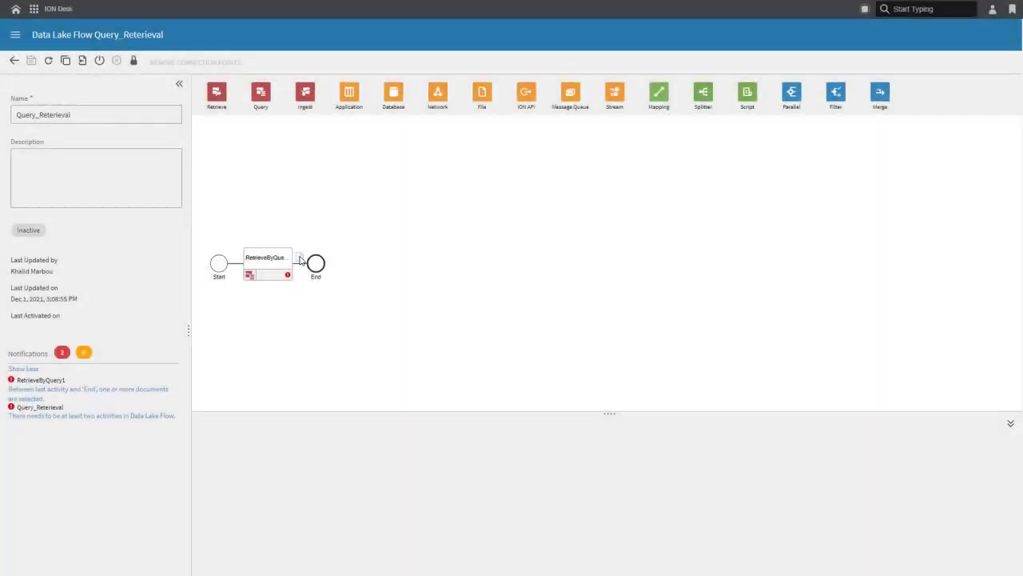
pyautogui.click(301, 259)
pyautogui.moveTo(480, 93); pyautogui.dragTo(311, 263)
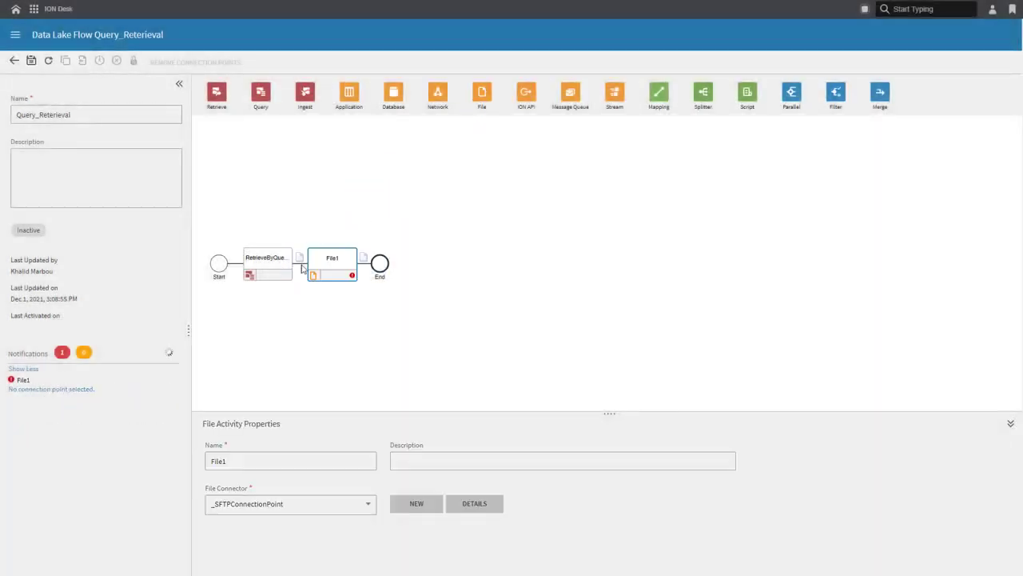
# - Rename the File activity 'sFTP' and set its connector to _SFTPConnectionPoint
pyautogui.click(271, 460)
pyautogui.doubleClick(272, 461)
pyautogui.write('s')
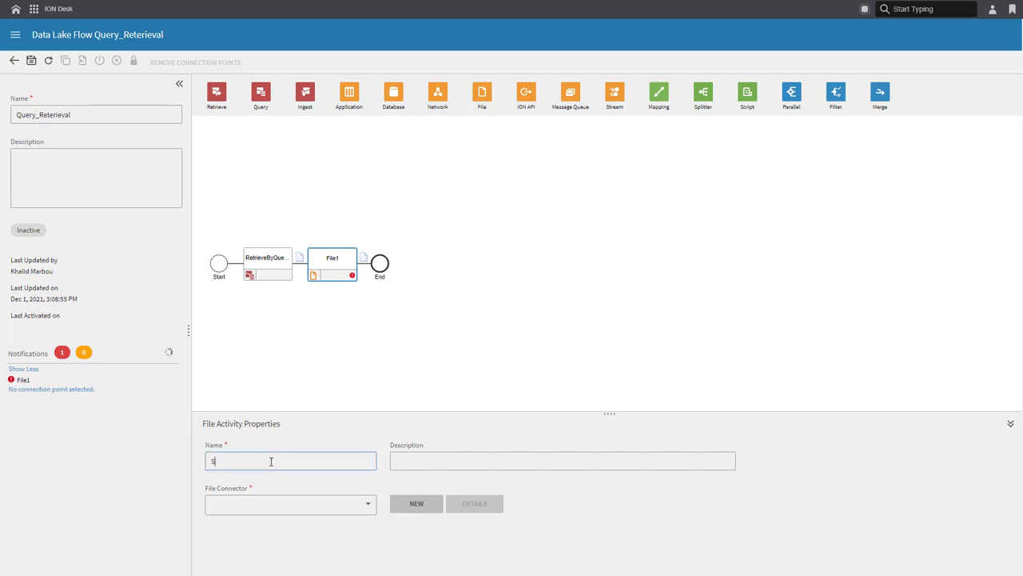
pyautogui.write('FTP')
pyautogui.click(353, 501)
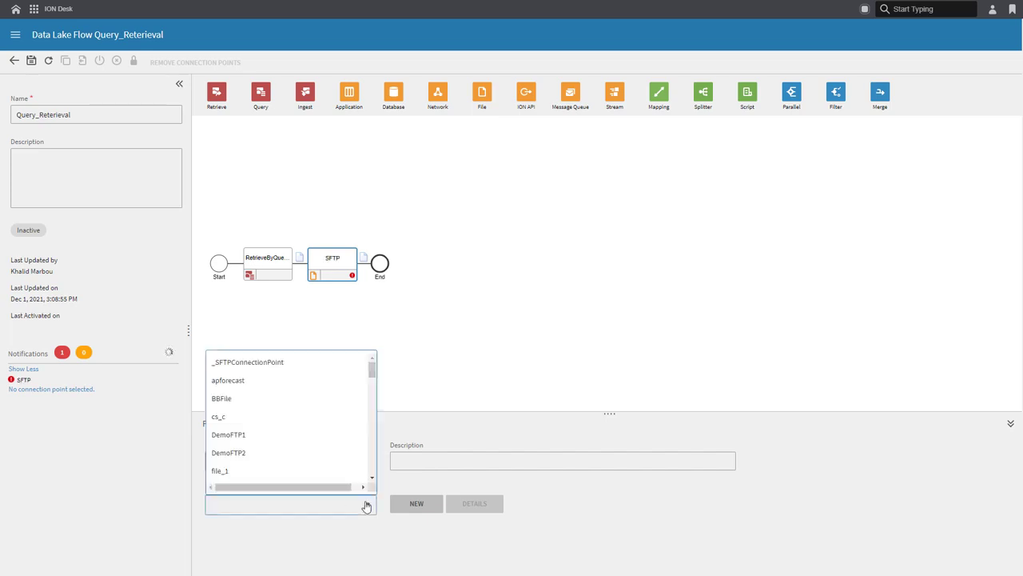
pyautogui.click(349, 366)
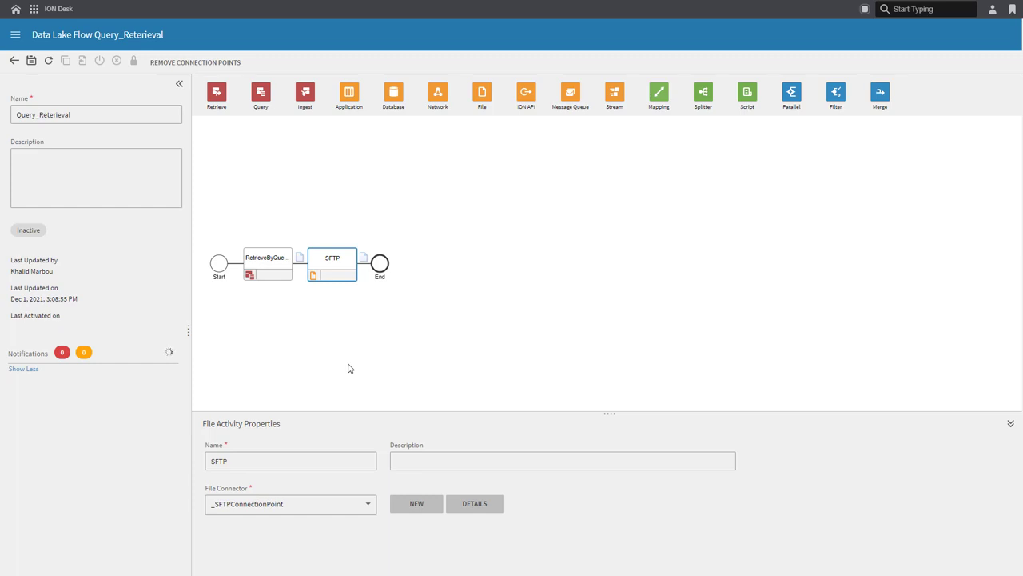
# - Set the RetrieveByQuery activity's basic schedule to trigger every 12 hours
pyautogui.click(274, 254)
pyautogui.click(268, 443)
pyautogui.click(302, 442)
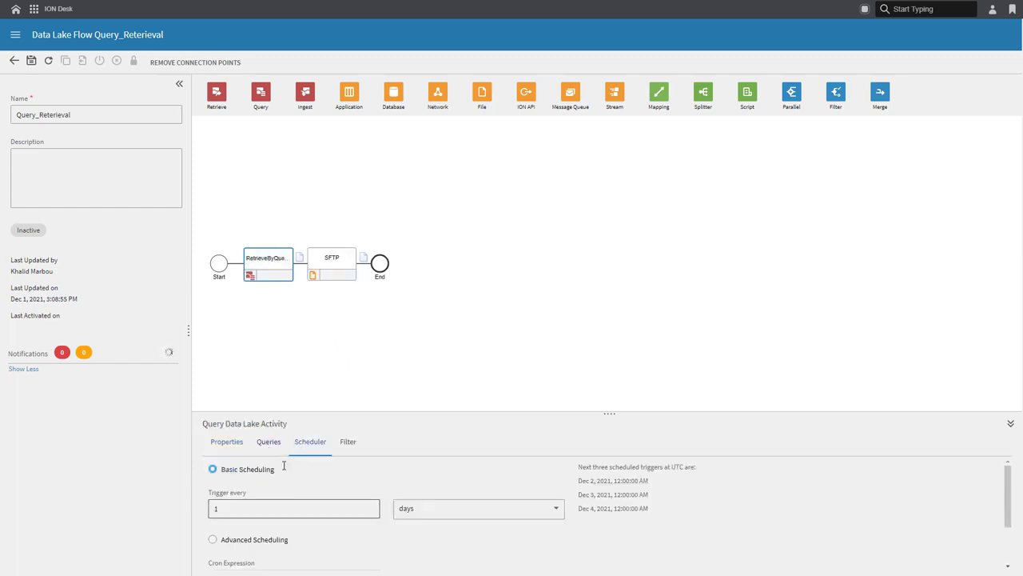
pyautogui.click(213, 539)
pyautogui.scroll(-1, 235, 539)
pyautogui.scroll(1, 240, 512)
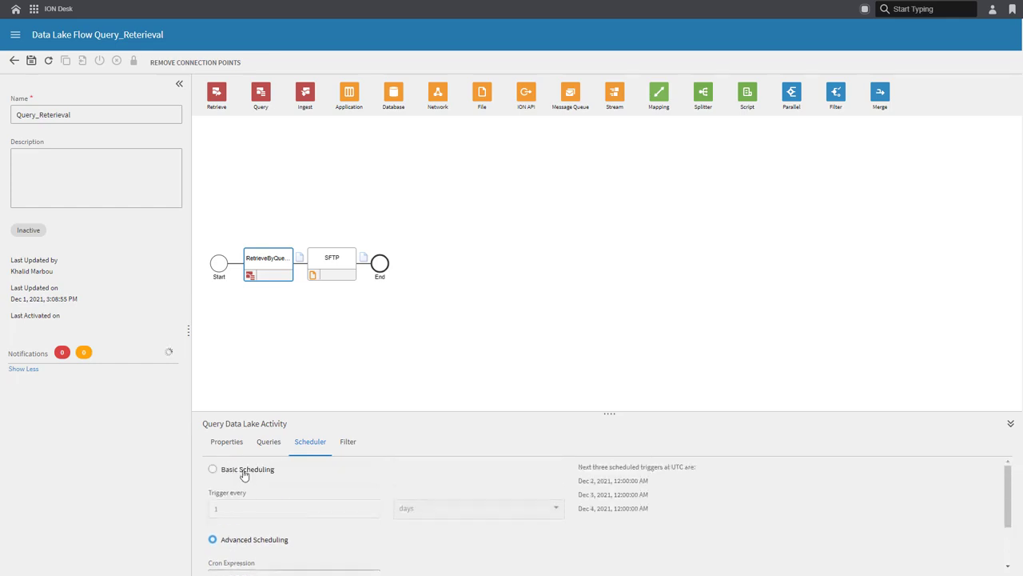
pyautogui.click(244, 472)
pyautogui.click(404, 508)
pyautogui.click(408, 471)
pyautogui.click(270, 504)
pyautogui.write('2')
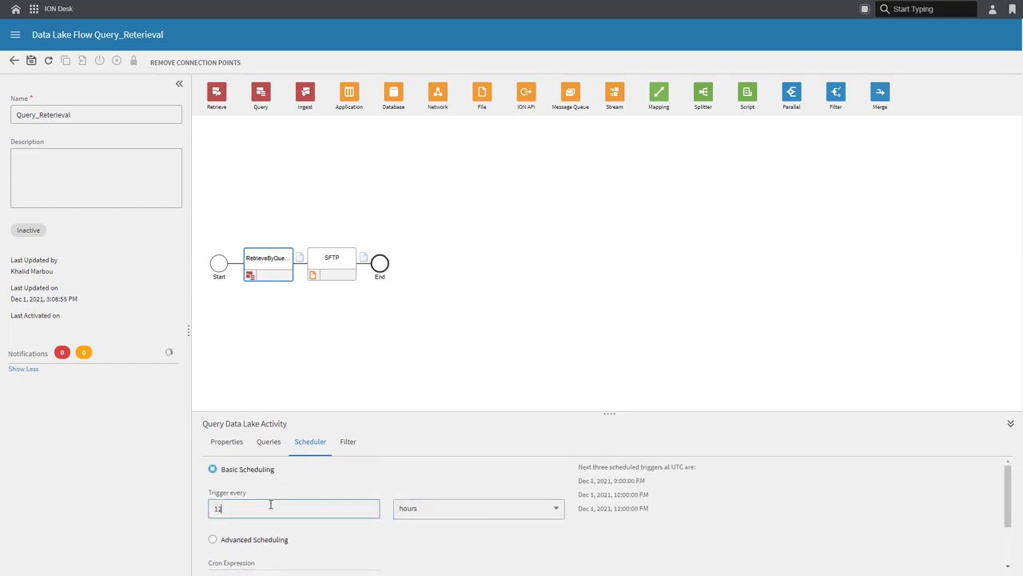
# - Filter out data from before Sep 1, 2021, 00:00
pyautogui.click(349, 450)
pyautogui.click(219, 478)
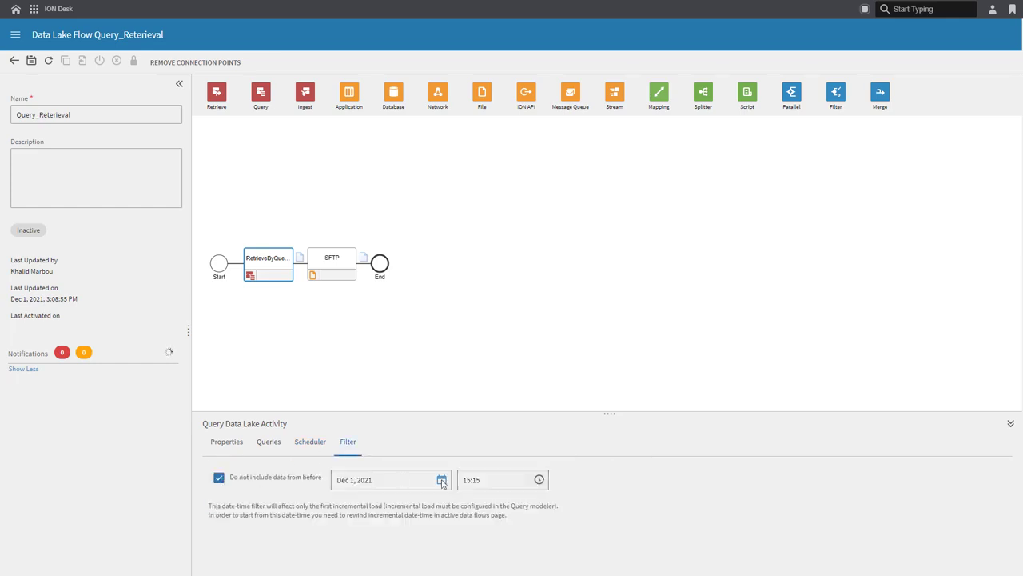
pyautogui.click(441, 478)
pyautogui.click(344, 307)
pyautogui.click(344, 307)
pyautogui.click(344, 307)
pyautogui.click(402, 355)
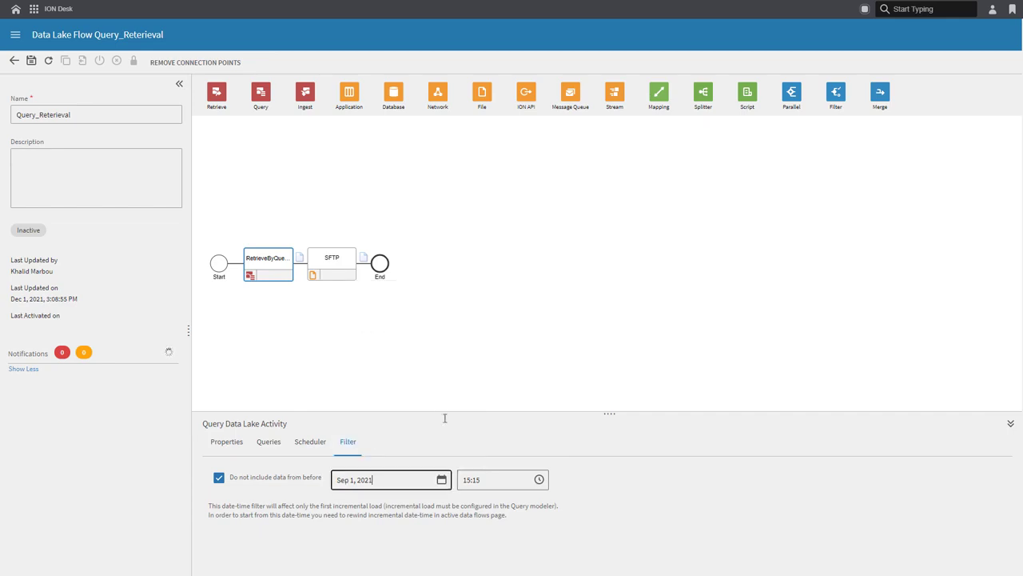
pyautogui.write('00:00')
pyautogui.click(328, 468)
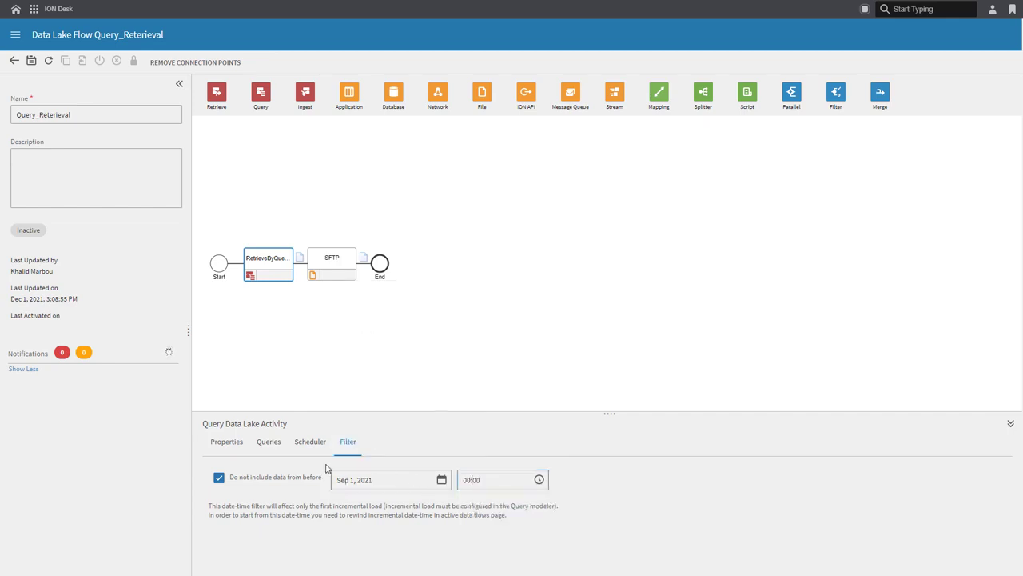